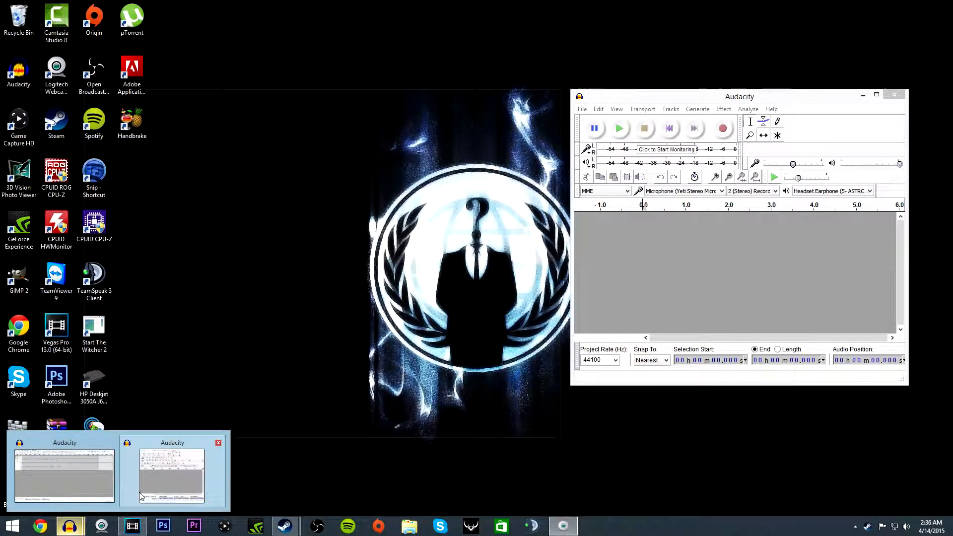
Step: Bring the empty Audacity window forward and arrange it side by side with the Logitech Webcam Software window
{"action": "left_click", "coordinate": [139, 492]}
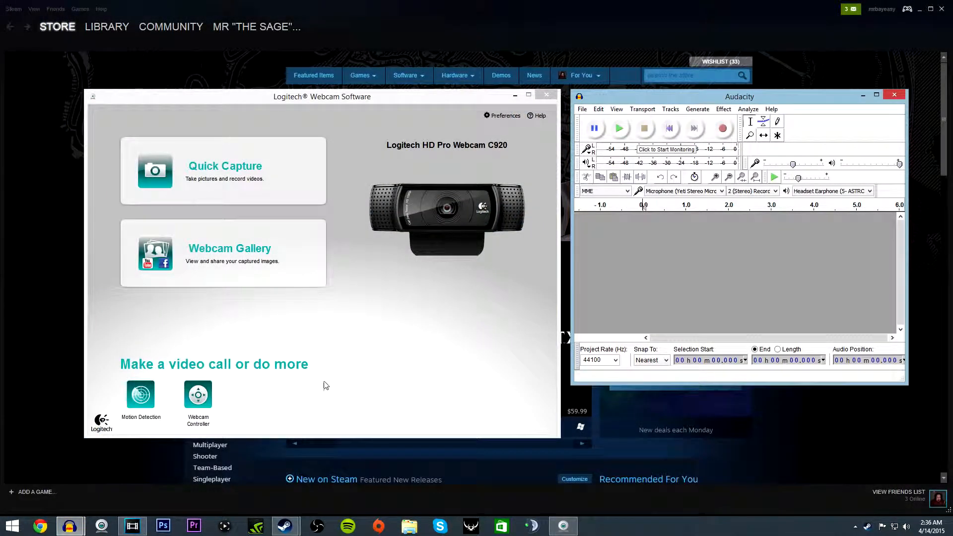
{"action": "left_click_drag", "start_coordinate": [480, 97], "coordinate": [455, 107]}
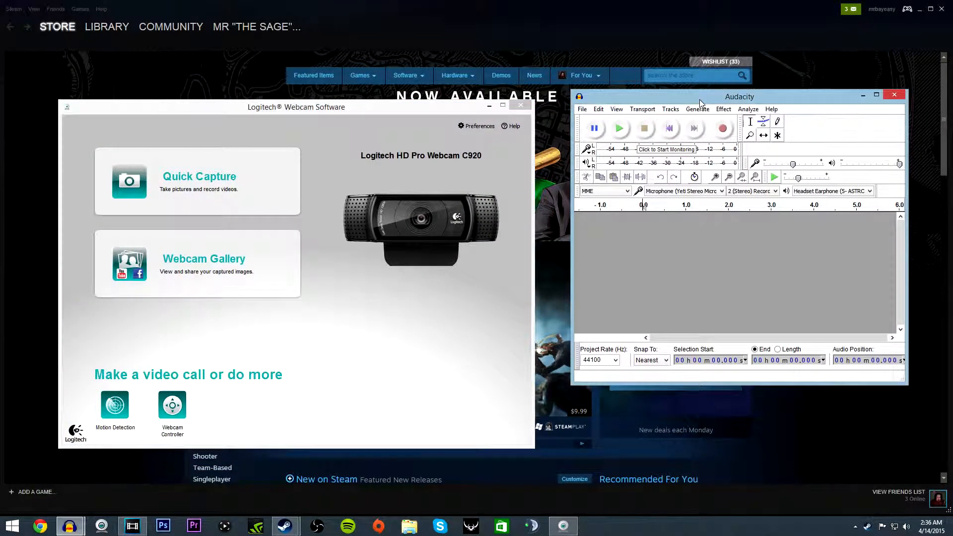
{"action": "left_click_drag", "start_coordinate": [701, 103], "coordinate": [683, 120]}
Step: In Vegas Pro, import Castle in The Darkness Session 4.mp4 from the Logitech Webcam folder without matching the project video settings
{"action": "left_click", "coordinate": [114, 30]}
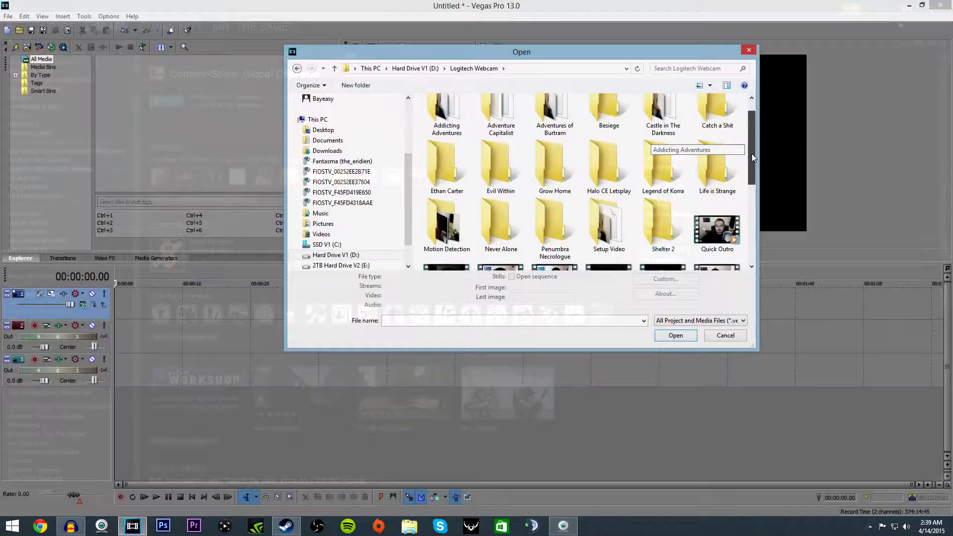
{"action": "left_click_drag", "start_coordinate": [752, 153], "coordinate": [749, 129]}
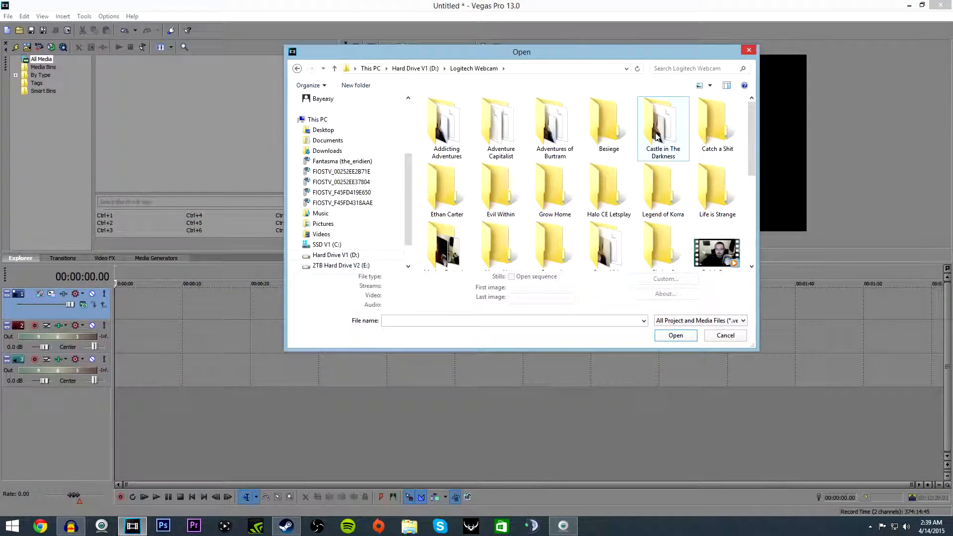
{"action": "double_click", "coordinate": [659, 137]}
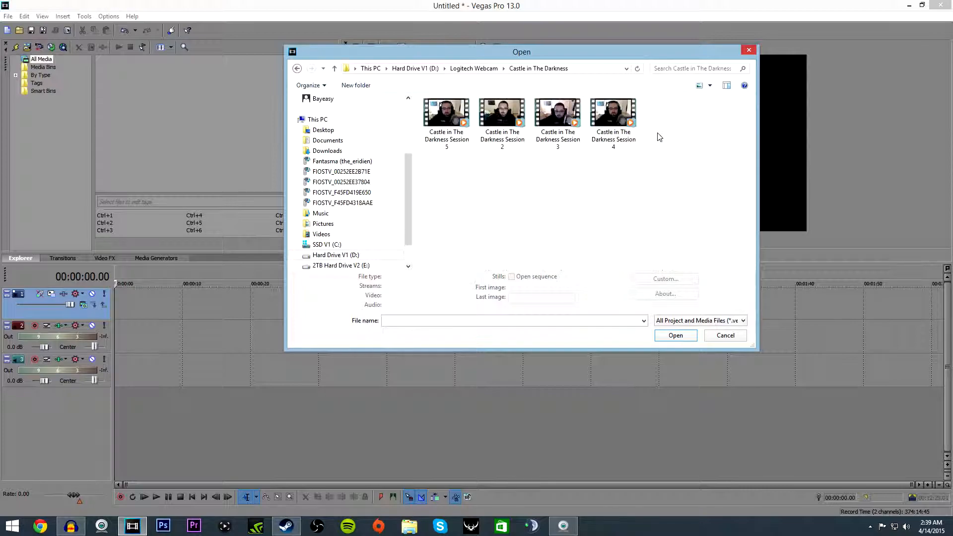
{"action": "double_click", "coordinate": [611, 138]}
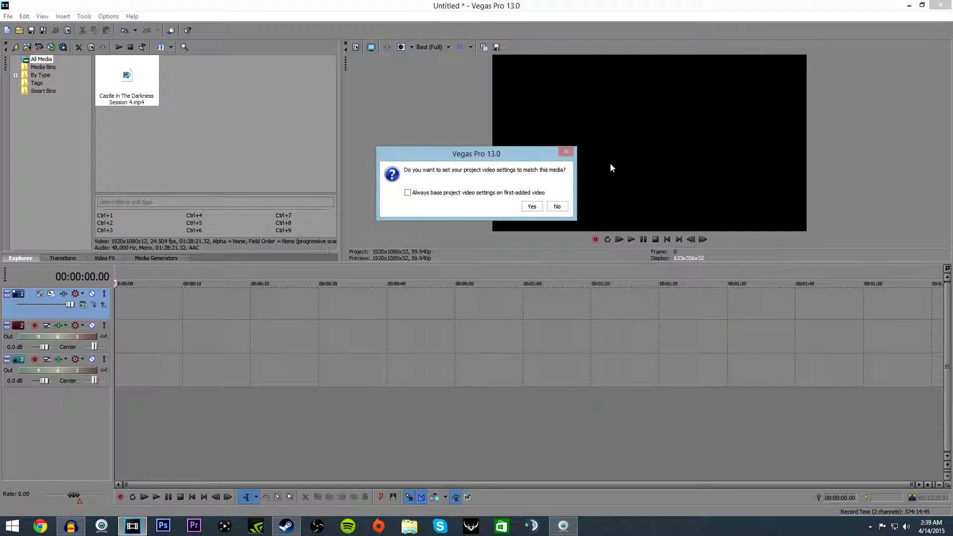
{"action": "left_click", "coordinate": [556, 207]}
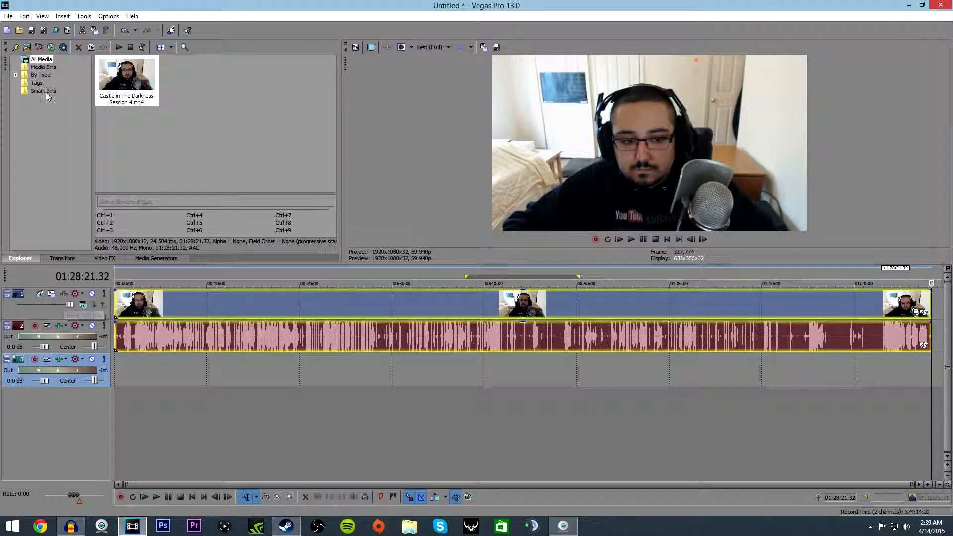
Step: Import the Castle in The Darkness Session 4 WAV file from the Audio folder on Hard Drive V1 (D:)
{"action": "left_click", "coordinate": [20, 31]}
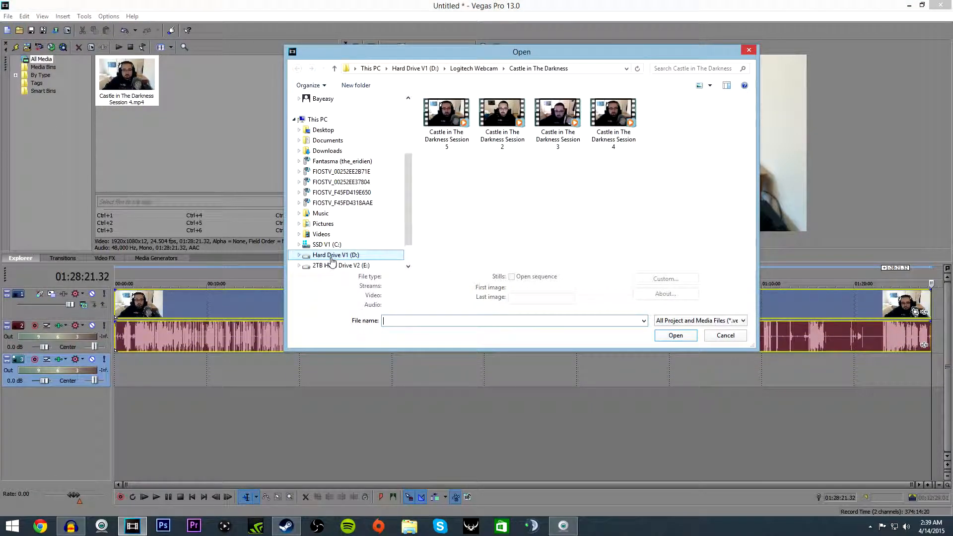
{"action": "left_click", "coordinate": [332, 256]}
{"action": "double_click", "coordinate": [502, 117]}
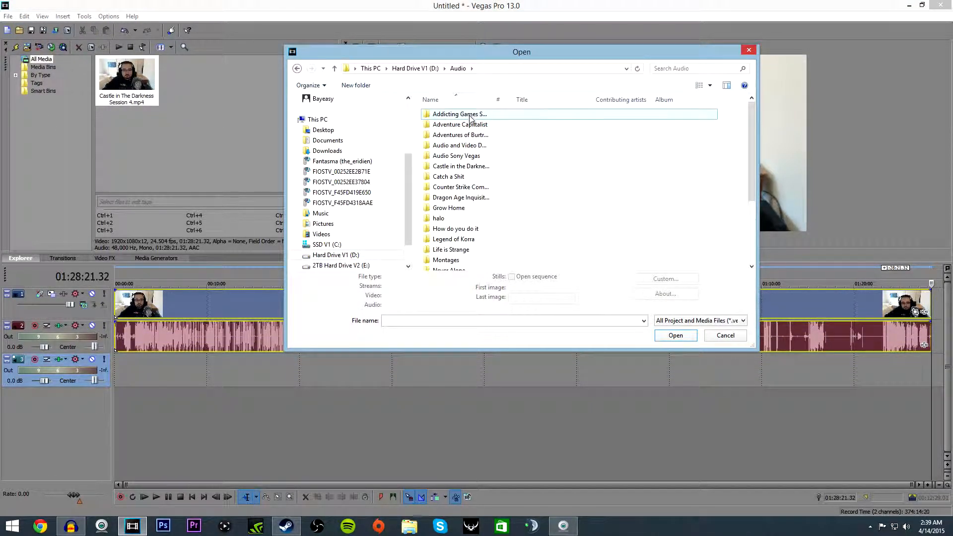
{"action": "double_click", "coordinate": [461, 167]}
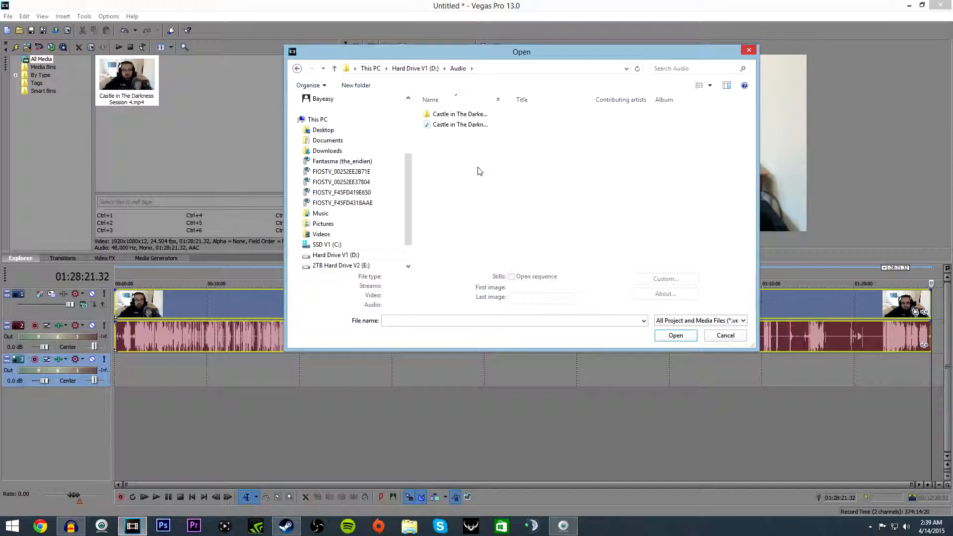
{"action": "left_click", "coordinate": [477, 127]}
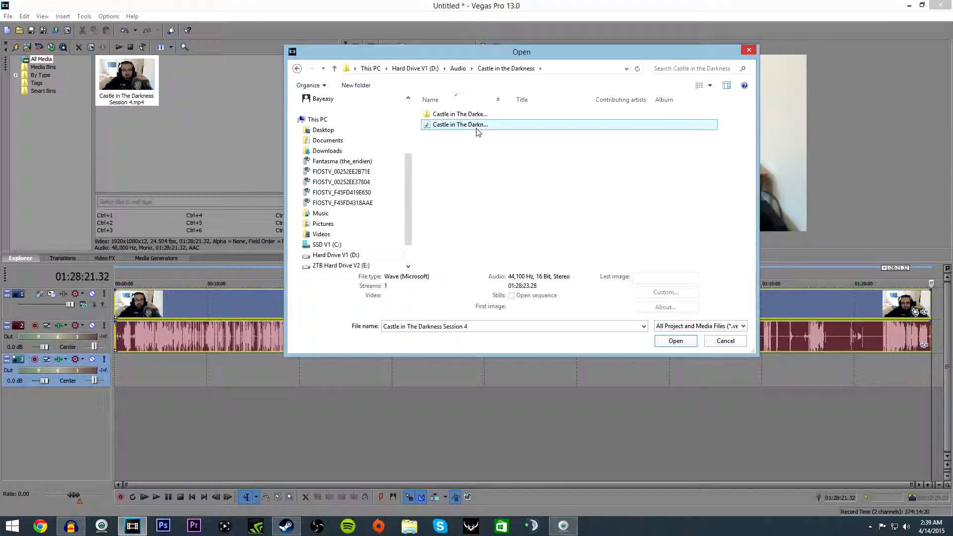
{"action": "left_click", "coordinate": [680, 341]}
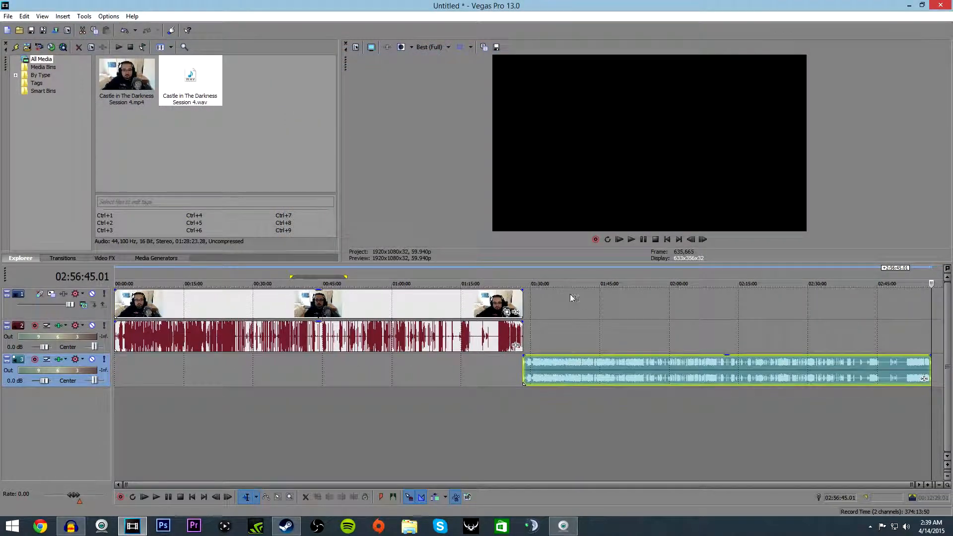
Step: Move the WAV clip to the start of the timeline and compare its sync with the webcam audio around 00:01:05
{"action": "left_click_drag", "start_coordinate": [242, 394], "coordinate": [183, 379]}
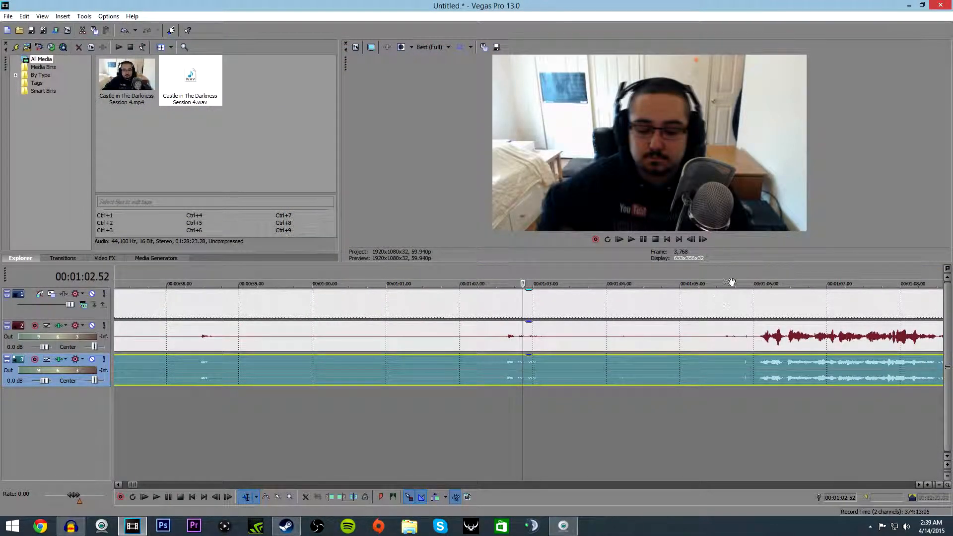
{"action": "left_click", "coordinate": [737, 283]}
{"action": "scroll", "coordinate": [720, 305], "scroll_direction": "up", "scroll_amount": 2}
{"action": "scroll", "coordinate": [710, 304], "scroll_direction": "down", "scroll_amount": 1}
{"action": "left_click", "coordinate": [634, 240]}
{"action": "left_click", "coordinate": [638, 240]}
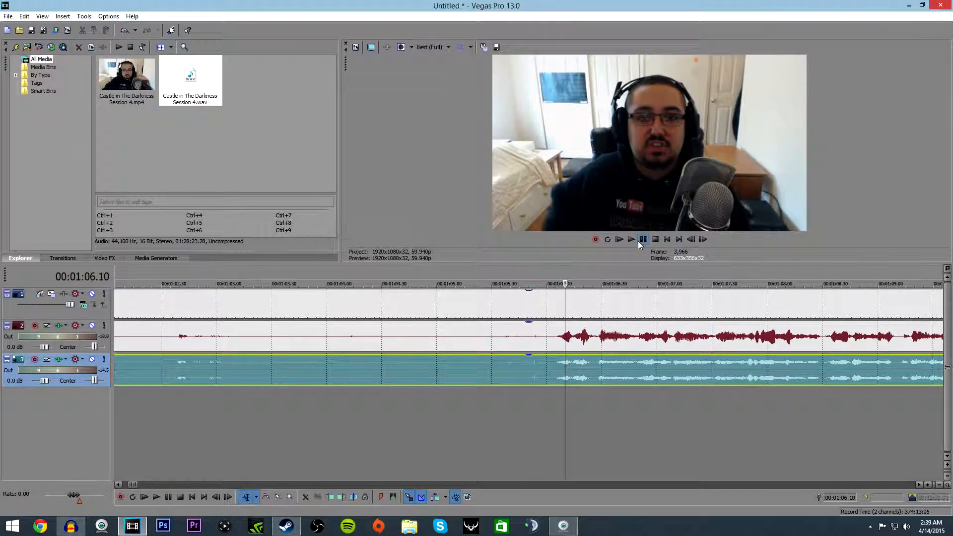
{"action": "left_click", "coordinate": [474, 273]}
{"action": "left_click", "coordinate": [538, 274]}
{"action": "scroll", "coordinate": [538, 325], "scroll_direction": "up", "scroll_amount": 2}
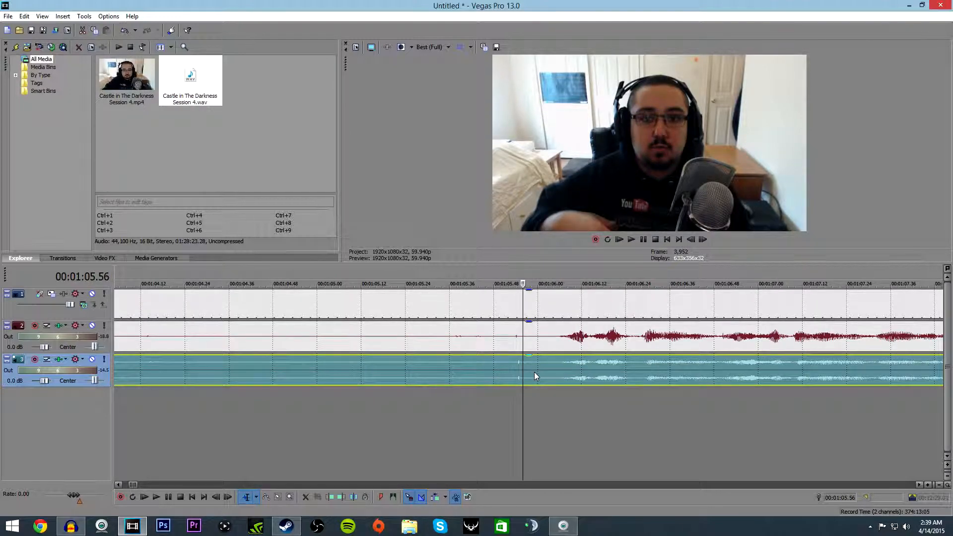
{"action": "scroll", "coordinate": [533, 373], "scroll_direction": "up", "scroll_amount": 3}
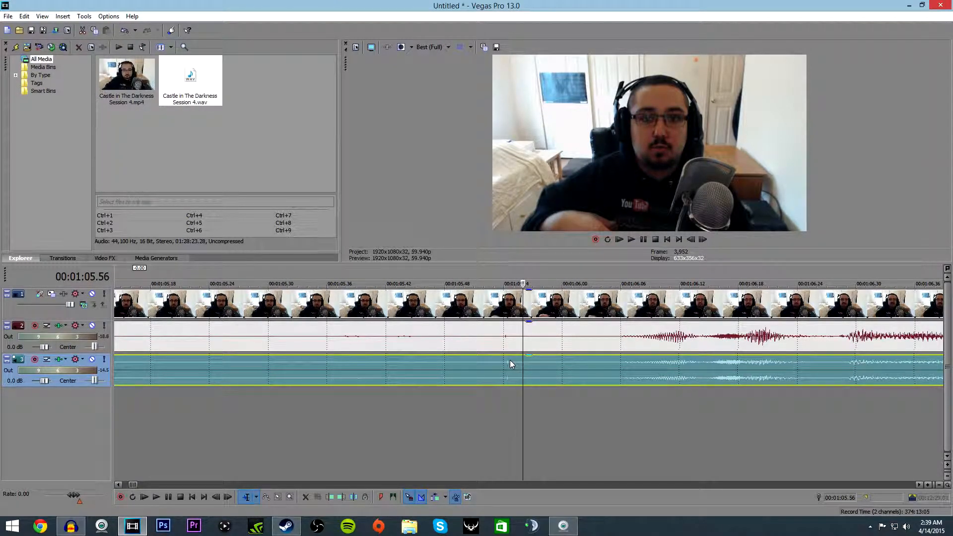
{"action": "scroll", "coordinate": [509, 364], "scroll_direction": "up", "scroll_amount": 3}
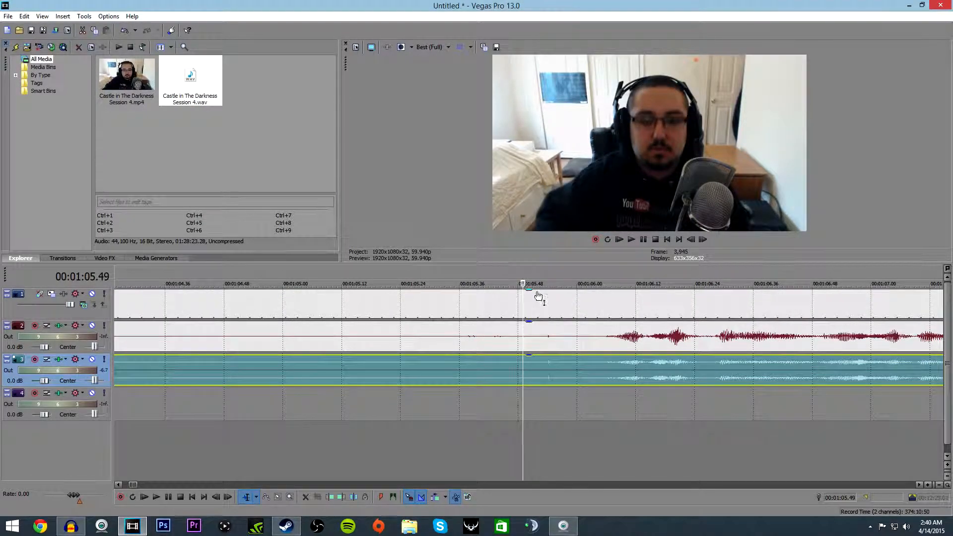
Step: Split the video and both audio clips at 00:01:05.54 and delete the sections before the split
{"action": "left_click", "coordinate": [439, 274]}
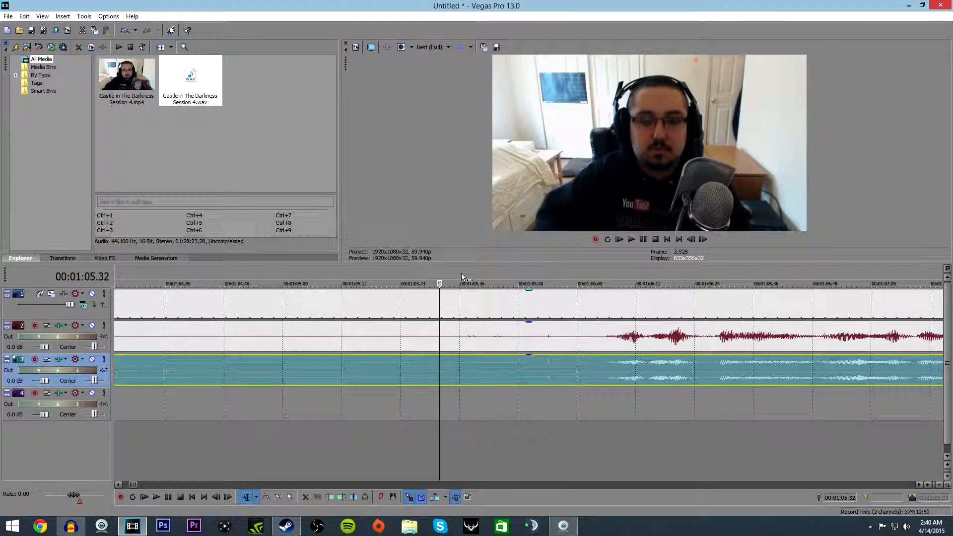
{"action": "left_click", "coordinate": [549, 275]}
{"action": "key", "text": "s"}
{"action": "key", "text": "d"}
{"action": "key", "text": "d"}
{"action": "left_click_drag", "start_coordinate": [517, 310], "coordinate": [532, 368]}
{"action": "key", "text": "s"}
{"action": "left_click_drag", "start_coordinate": [477, 311], "coordinate": [493, 380]}
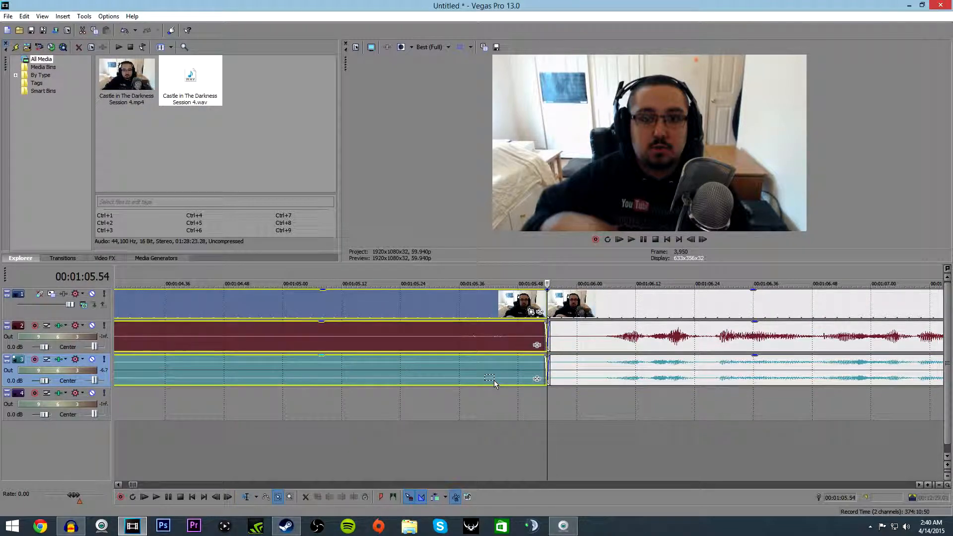
{"action": "key", "text": "Delete"}
Step: Move the remaining video and audio clips to the start of the timeline and return the cursor to 00:00:00.00
{"action": "scroll", "coordinate": [571, 314], "scroll_direction": "down", "scroll_amount": 3}
{"action": "left_click_drag", "start_coordinate": [571, 317], "coordinate": [178, 322]}
{"action": "scroll", "coordinate": [357, 322], "scroll_direction": "down", "scroll_amount": 4}
{"action": "scroll", "coordinate": [440, 308], "scroll_direction": "down", "scroll_amount": 3}
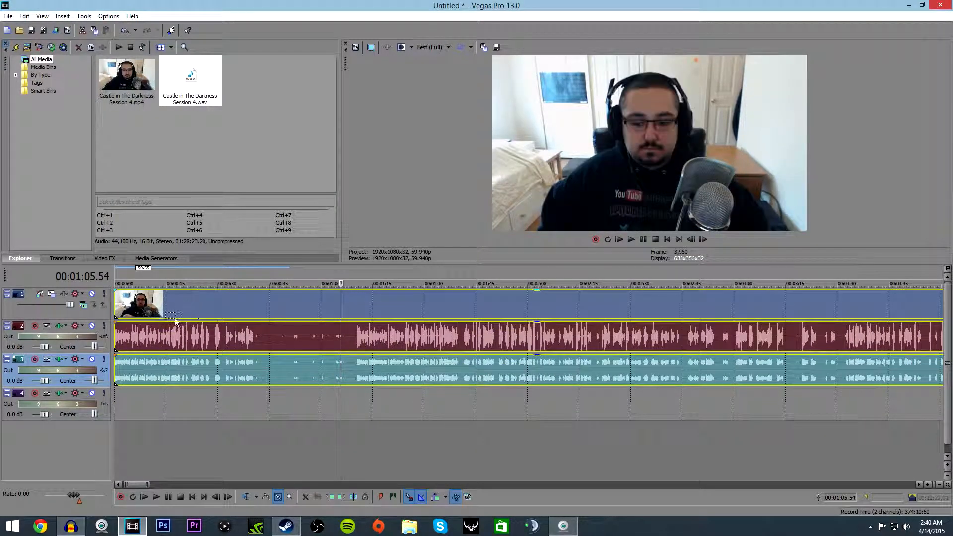
{"action": "key", "text": "ctrl+Home"}
{"action": "scroll", "coordinate": [158, 345], "scroll_direction": "up", "scroll_amount": 10}
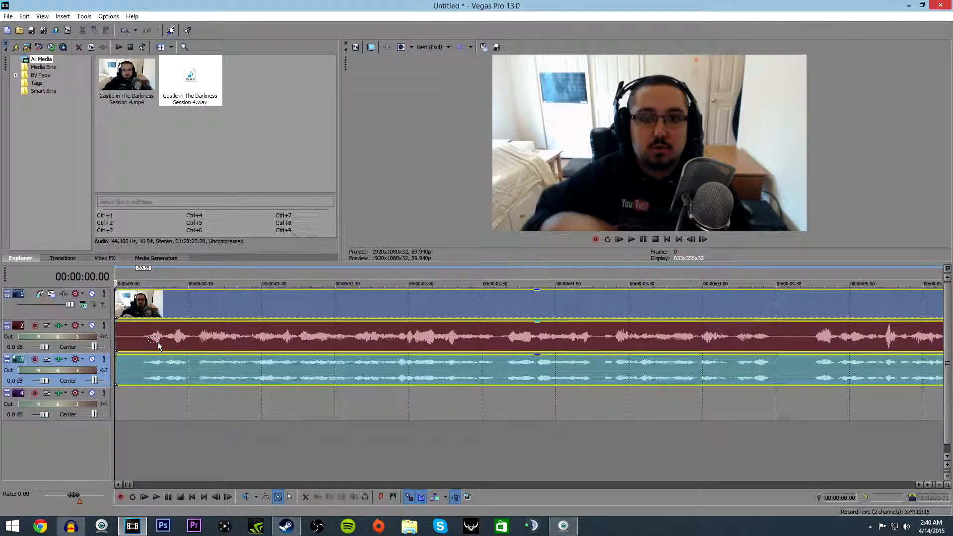
Step: Ignore event grouping and delete the webcam's own audio clip from track 2, keeping the video
{"action": "left_click", "coordinate": [147, 315]}
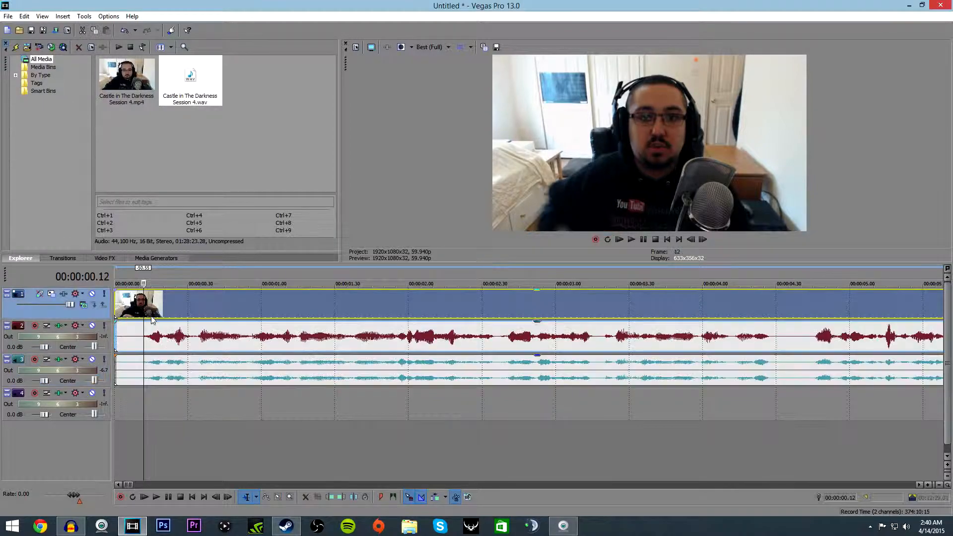
{"action": "left_click", "coordinate": [365, 497]}
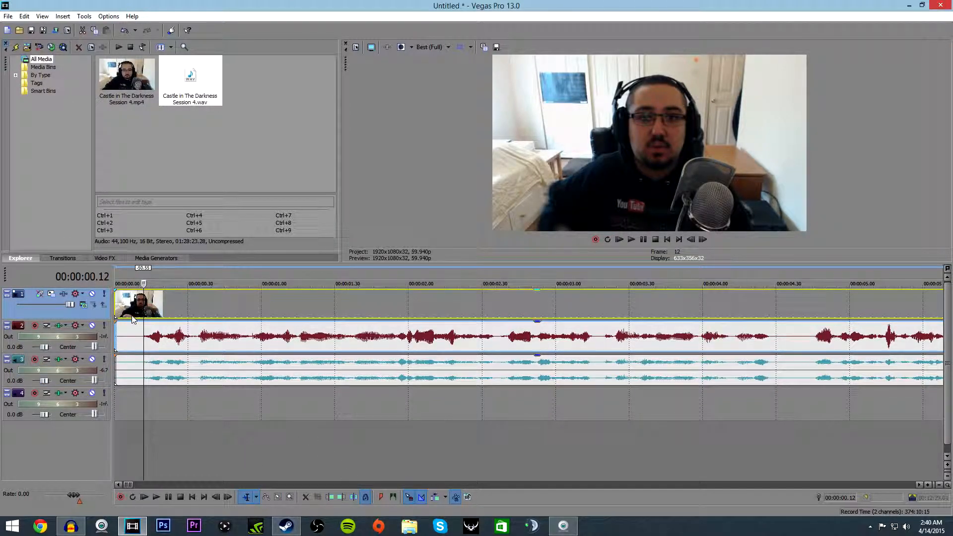
{"action": "left_click", "coordinate": [153, 332]}
{"action": "key", "text": "Delete"}
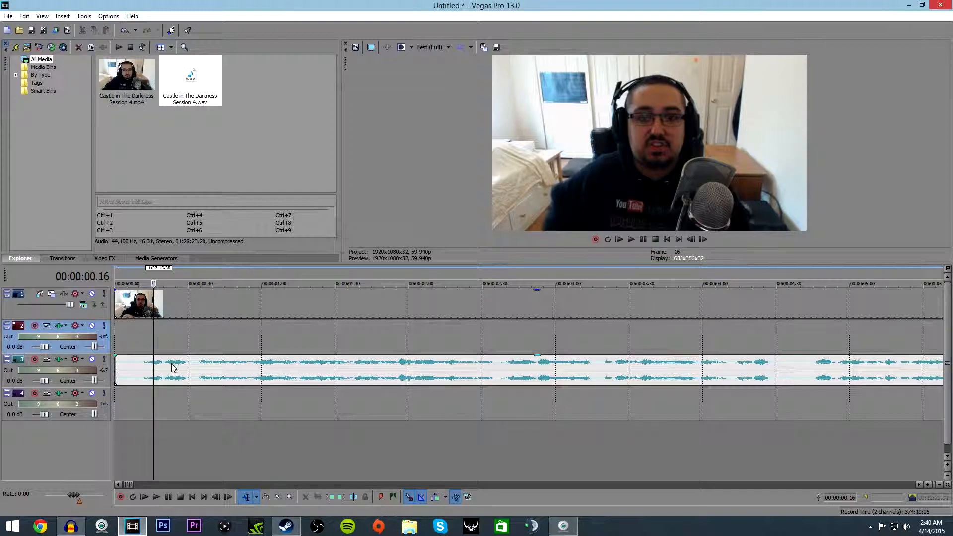
Step: Move the WAV clip up to track 2 beneath the video, re-enable event grouping and play the result
{"action": "left_click_drag", "start_coordinate": [173, 367], "coordinate": [171, 305]}
{"action": "left_click", "coordinate": [366, 497]}
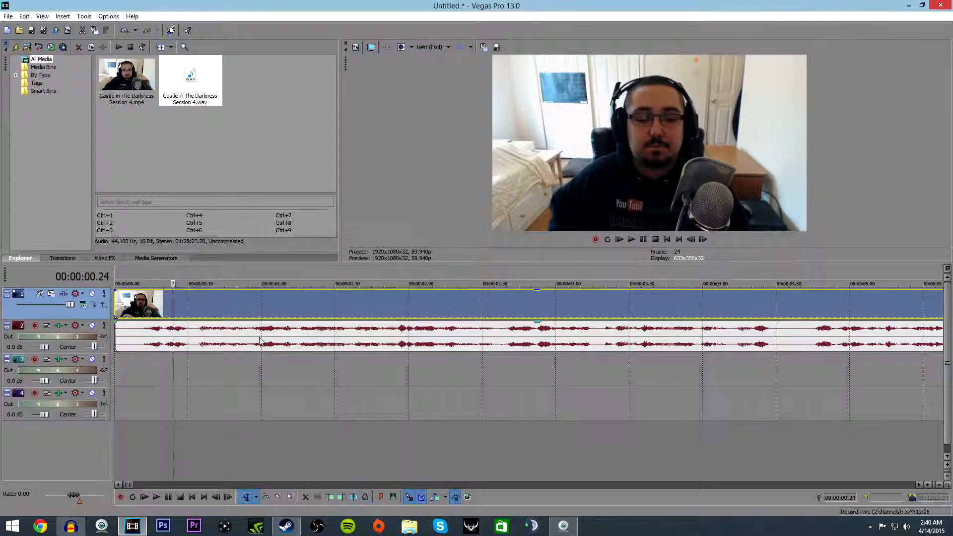
{"action": "left_click", "coordinate": [632, 240]}
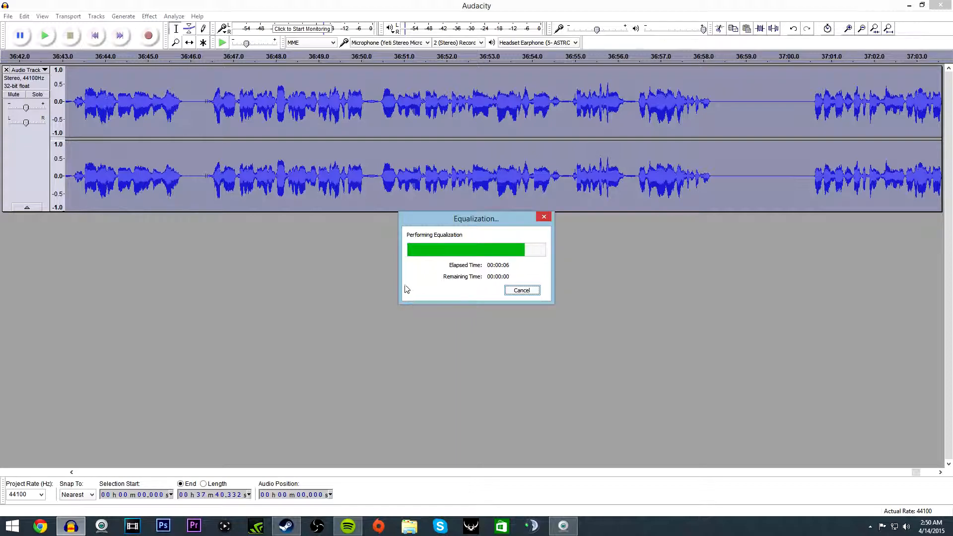
Step: In Audacity, apply the Hard Limiter to the equalized track with a -3.00 dB limit, wet level 1.000 and residue level 0.000
{"action": "left_click", "coordinate": [149, 17]}
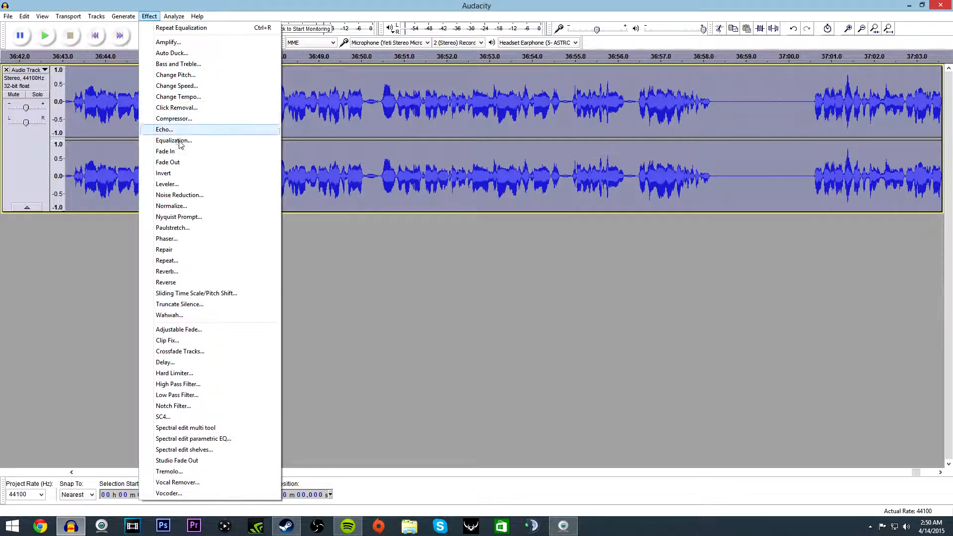
{"action": "left_click", "coordinate": [205, 372]}
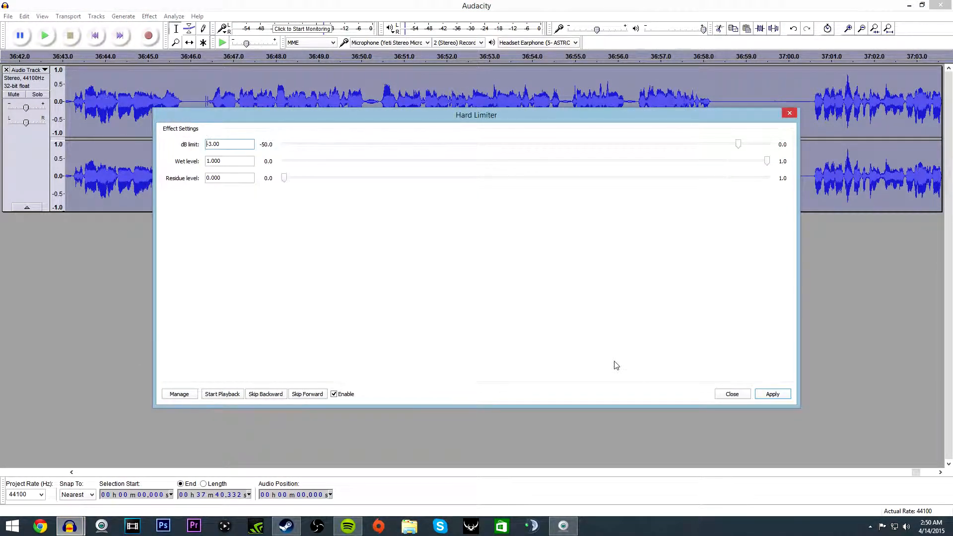
{"action": "left_click", "coordinate": [773, 390]}
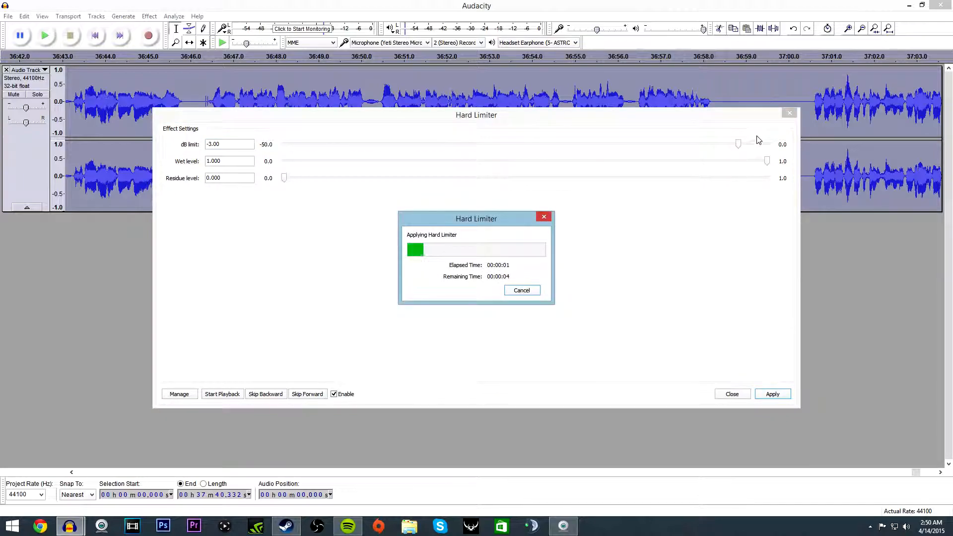
{"action": "left_click", "coordinate": [790, 114]}
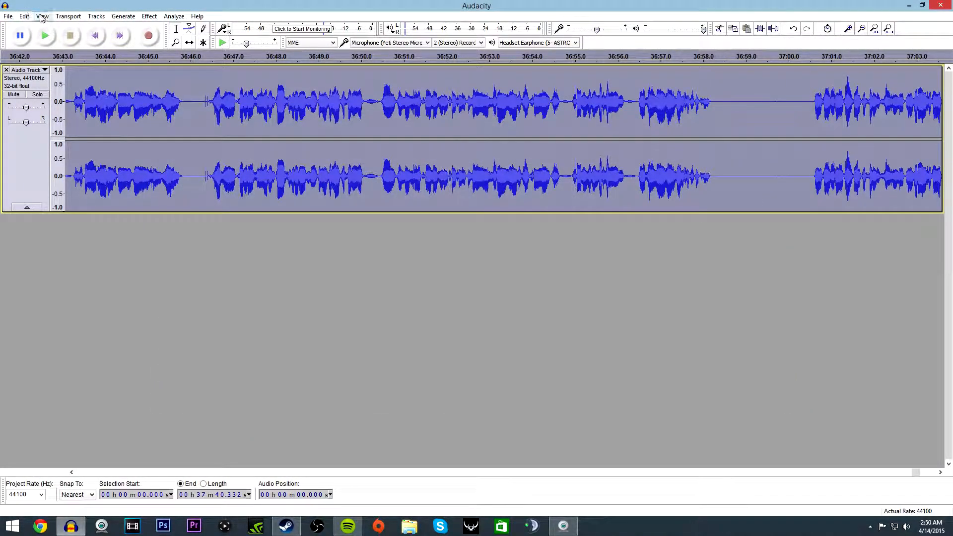
Step: Open the Compressor effect for the selected audio track
{"action": "left_click", "coordinate": [145, 18]}
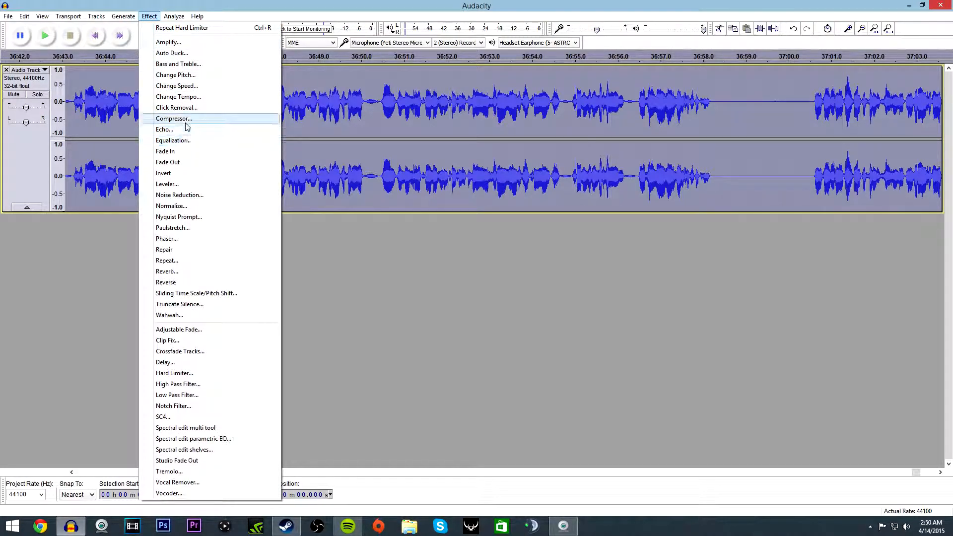
{"action": "left_click", "coordinate": [243, 119]}
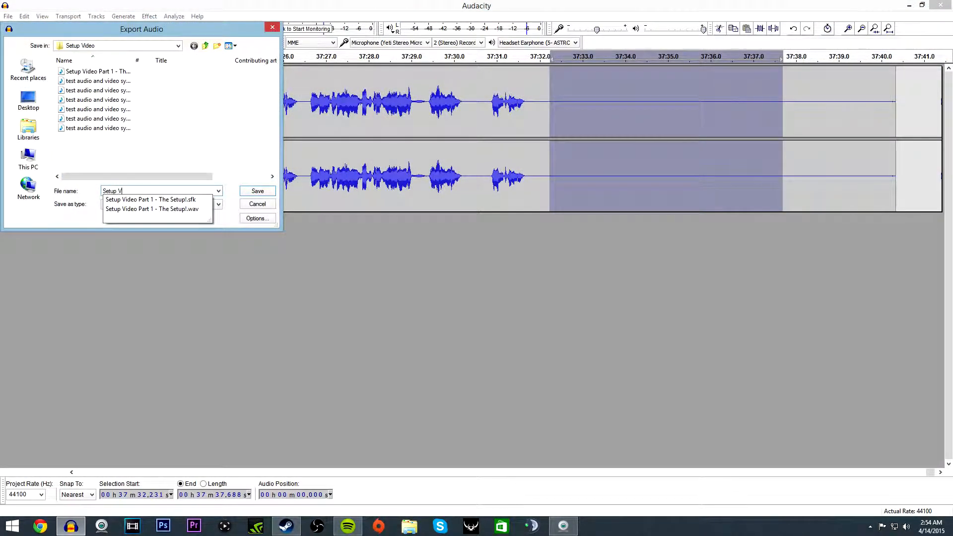
Step: Name the exported audio file Setup Video Part 2 - How I Make Videos in the Setup Video folder
{"action": "type", "text": "2"}
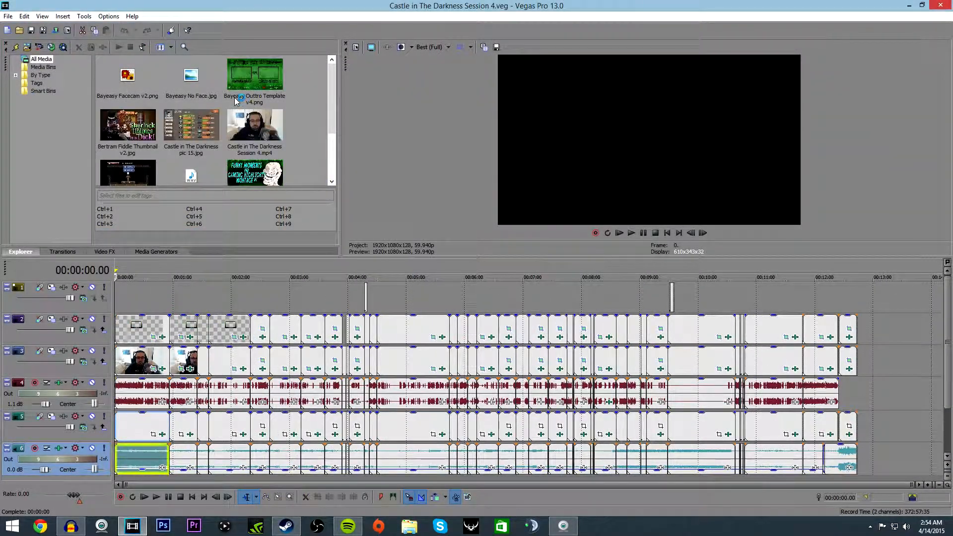
Step: Start a new Vegas Pro project and import Setup Video Part 2 - How I Make Videos.wav from the Setup Video audio folder
{"action": "left_click", "coordinate": [8, 16]}
{"action": "left_click", "coordinate": [18, 31]}
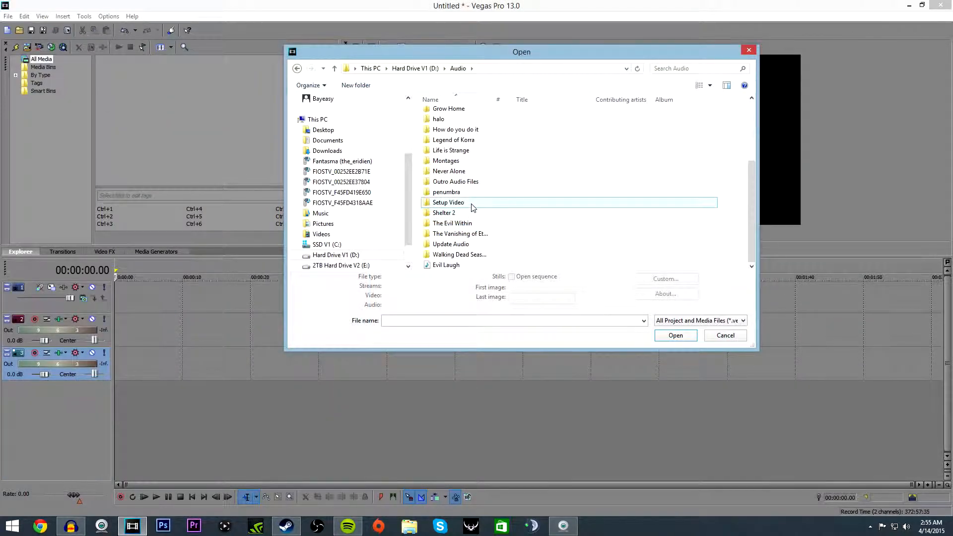
{"action": "double_click", "coordinate": [471, 204]}
{"action": "double_click", "coordinate": [470, 126]}
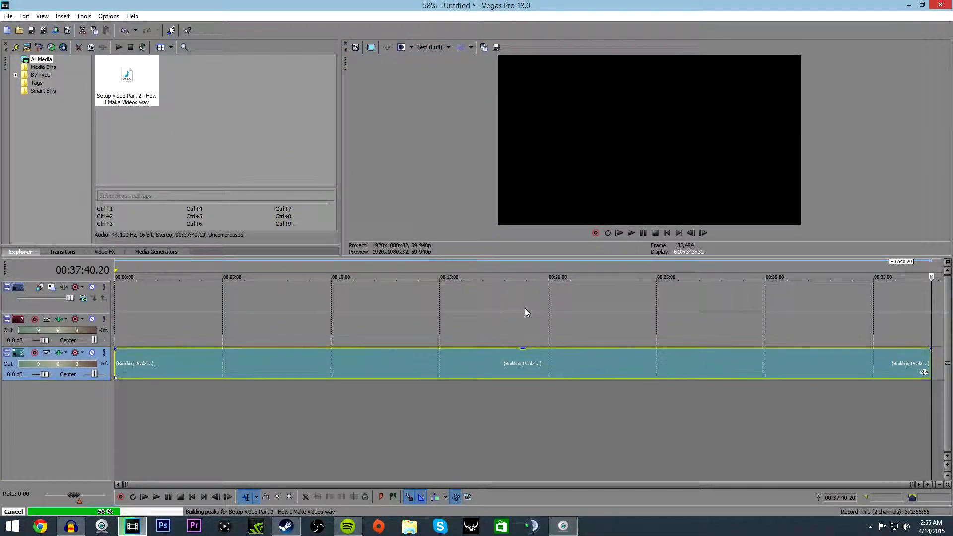
Step: Play the imported voice audio around the quiet gap and split the clip at 00:31:18.33, just before speech resumes
{"action": "left_click", "coordinate": [790, 269]}
{"action": "scroll", "coordinate": [789, 269], "scroll_direction": "up", "scroll_amount": 5}
{"action": "left_click", "coordinate": [631, 233]}
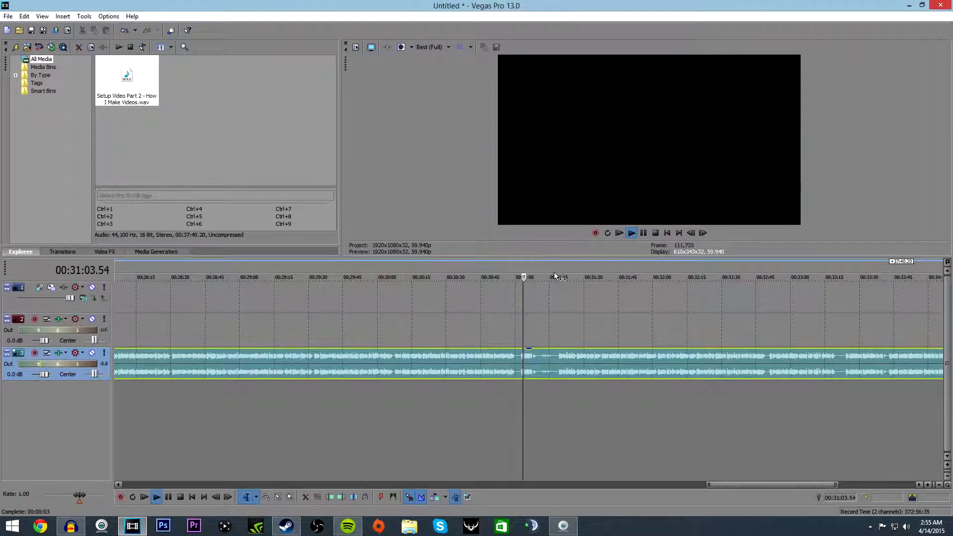
{"action": "scroll", "coordinate": [555, 273], "scroll_direction": "up", "scroll_amount": 2}
{"action": "left_click", "coordinate": [572, 272]}
{"action": "left_click", "coordinate": [584, 271]}
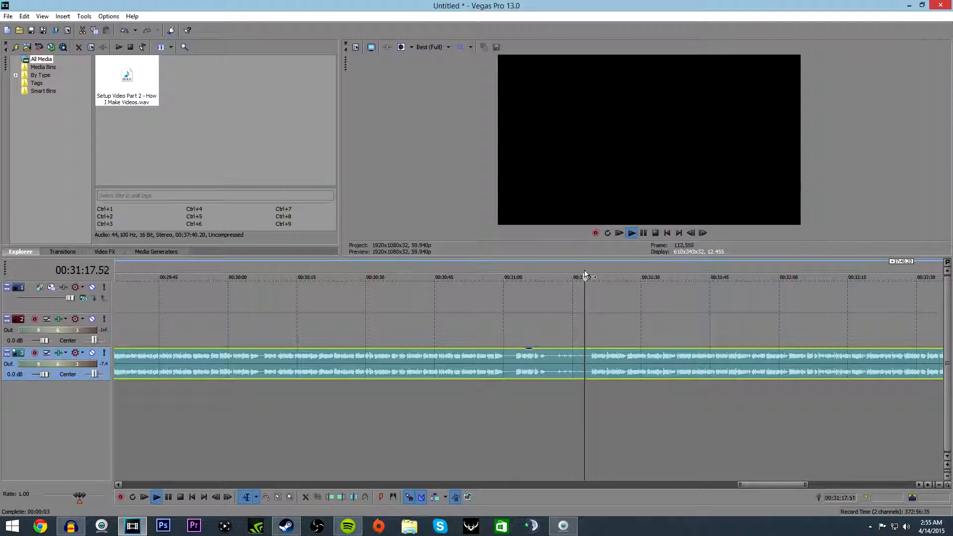
{"action": "scroll", "coordinate": [585, 270], "scroll_direction": "up", "scroll_amount": 2}
{"action": "left_click", "coordinate": [643, 233]}
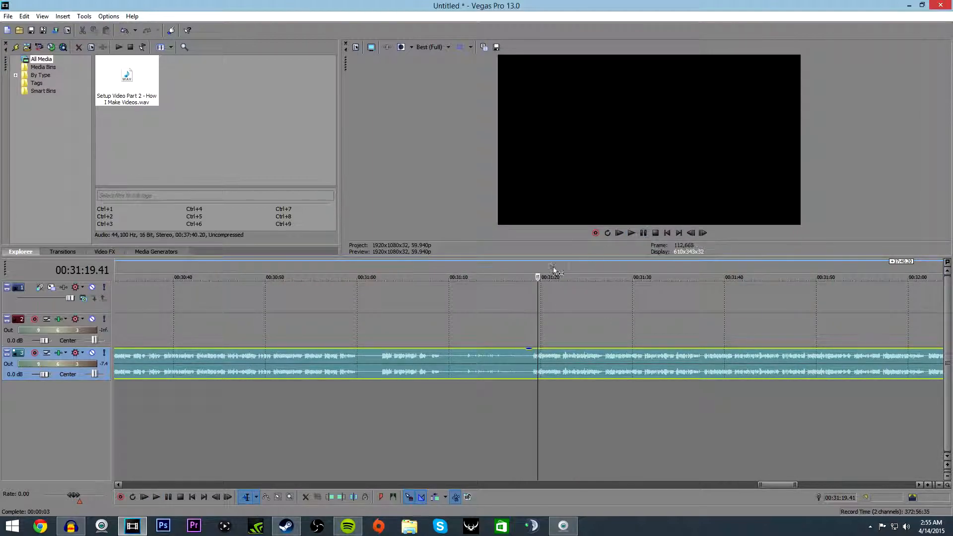
{"action": "left_click", "coordinate": [527, 268]}
{"action": "key", "text": "s"}
{"action": "scroll", "coordinate": [527, 270], "scroll_direction": "down", "scroll_amount": 2}
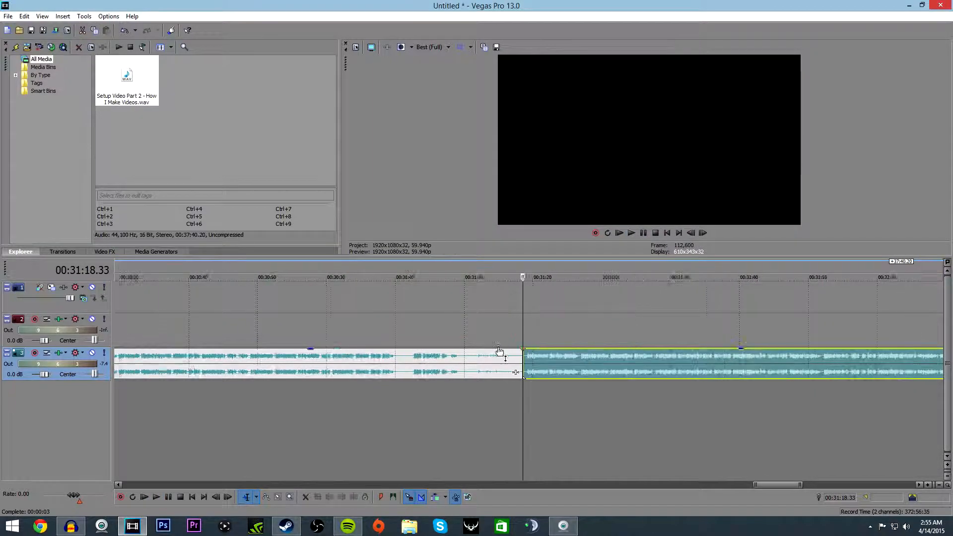
Step: Move the split audio clips along the timeline to rearrange them as separate segments, and return to the project start
{"action": "left_click", "coordinate": [464, 362]}
{"action": "scroll", "coordinate": [464, 362], "scroll_direction": "down", "scroll_amount": 5}
{"action": "left_click_drag", "start_coordinate": [432, 369], "coordinate": [864, 337]}
{"action": "left_click_drag", "start_coordinate": [700, 338], "coordinate": [898, 341]}
{"action": "scroll", "coordinate": [887, 341], "scroll_direction": "down", "scroll_amount": 2}
{"action": "left_click_drag", "start_coordinate": [651, 339], "coordinate": [764, 342]}
{"action": "scroll", "coordinate": [558, 365], "scroll_direction": "down", "scroll_amount": 1}
{"action": "left_click_drag", "start_coordinate": [489, 367], "coordinate": [149, 367]}
{"action": "key", "text": "ctrl+Home"}
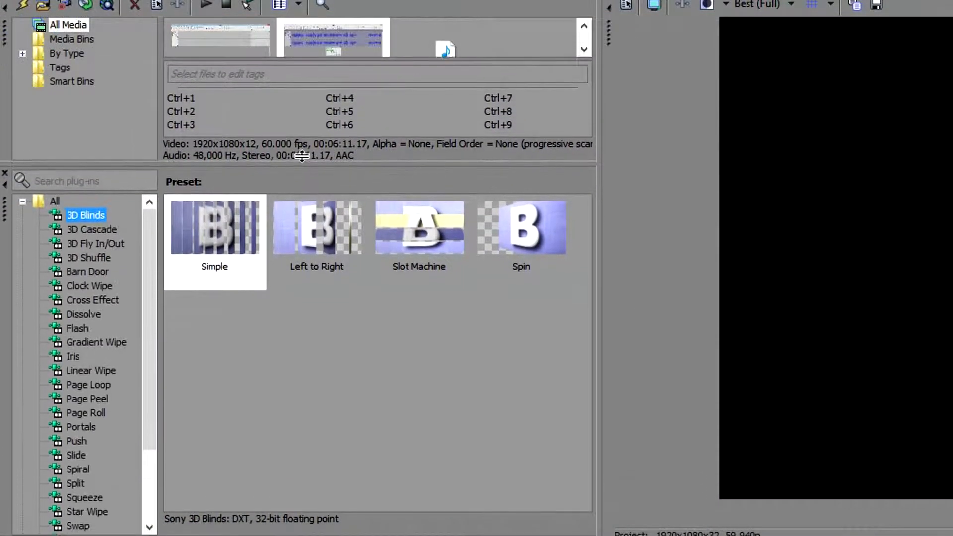
Step: Enlarge the transitions list and examine the presets for 3D Cascade, 3D Fly In/Out, 3D Shuffle, Clock Wipe, Cross Effect and Dissolve
{"action": "left_click_drag", "start_coordinate": [302, 156], "coordinate": [302, 62]}
{"action": "left_click", "coordinate": [97, 135]}
{"action": "left_click", "coordinate": [90, 148]}
{"action": "left_click", "coordinate": [93, 164]}
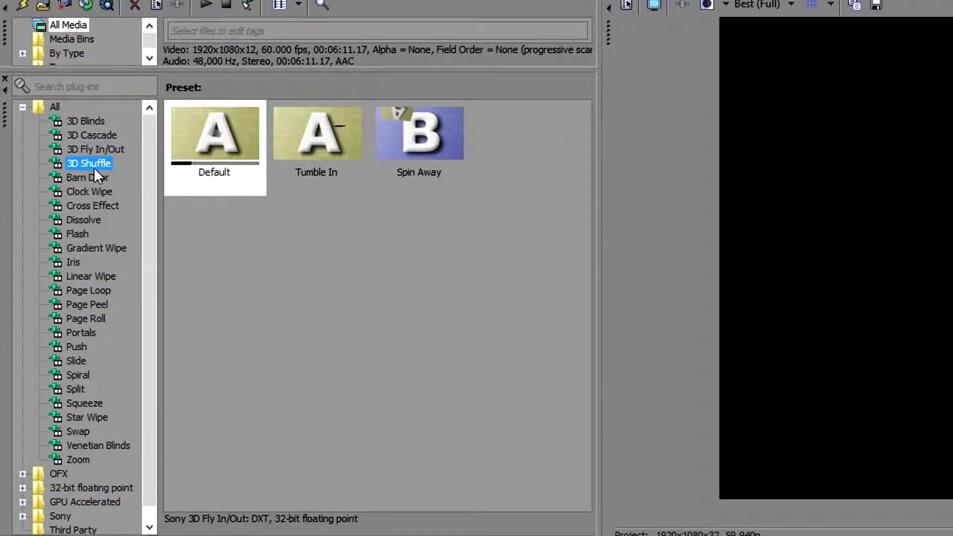
{"action": "left_click", "coordinate": [94, 192]}
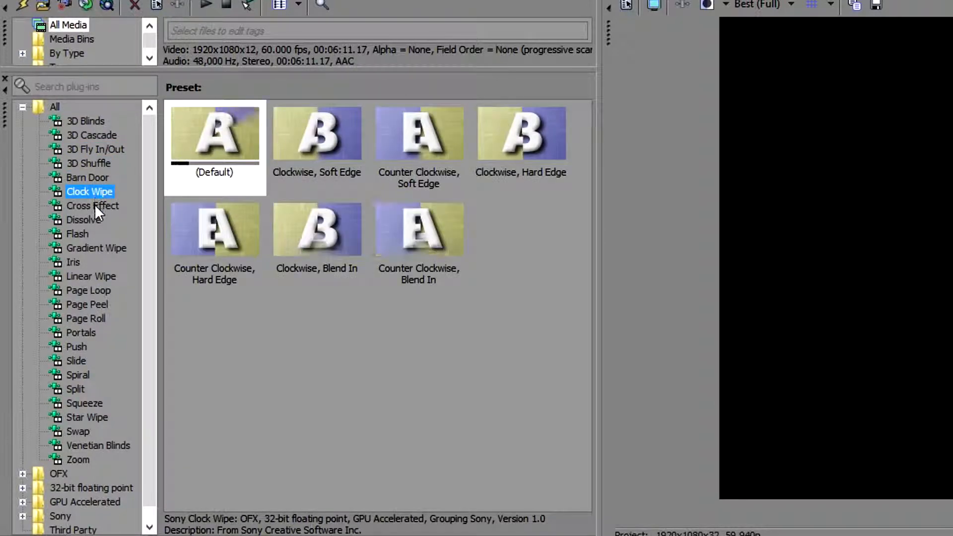
{"action": "left_click", "coordinate": [94, 206]}
{"action": "left_click", "coordinate": [94, 219]}
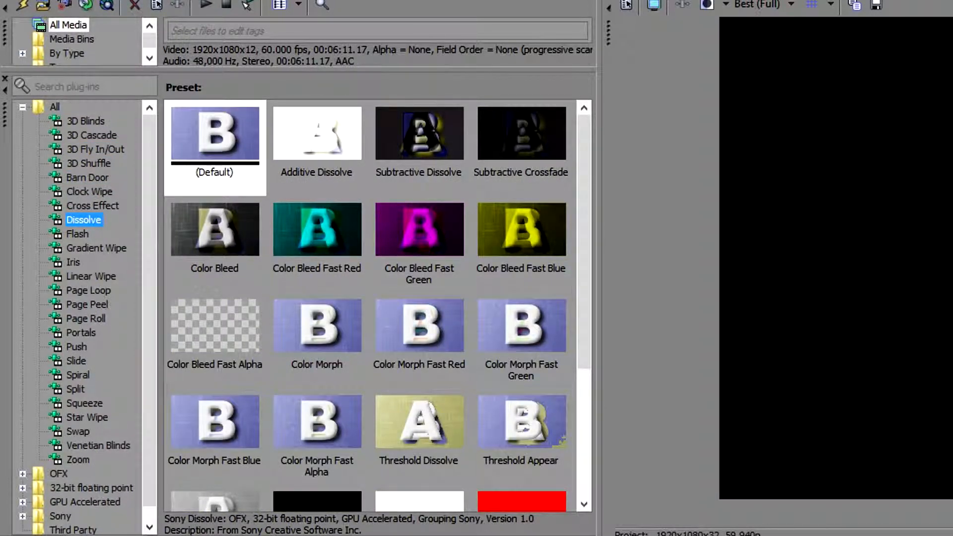
Step: Examine the available video effects, including those in the OFX folder
{"action": "left_click", "coordinate": [189, 535]}
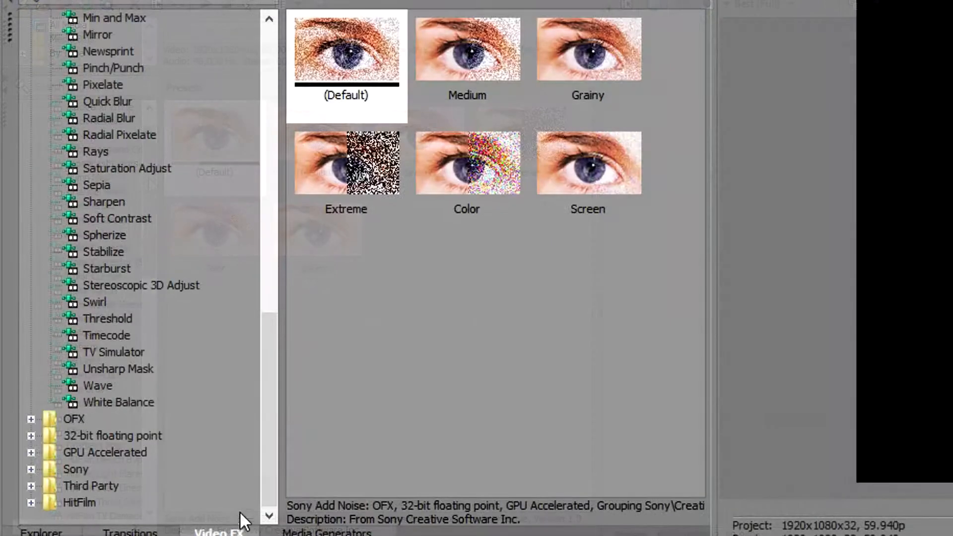
{"action": "scroll", "coordinate": [258, 303], "scroll_direction": "up", "scroll_amount": 3}
{"action": "scroll", "coordinate": [49, 420], "scroll_direction": "down", "scroll_amount": 3}
{"action": "left_click", "coordinate": [31, 419]}
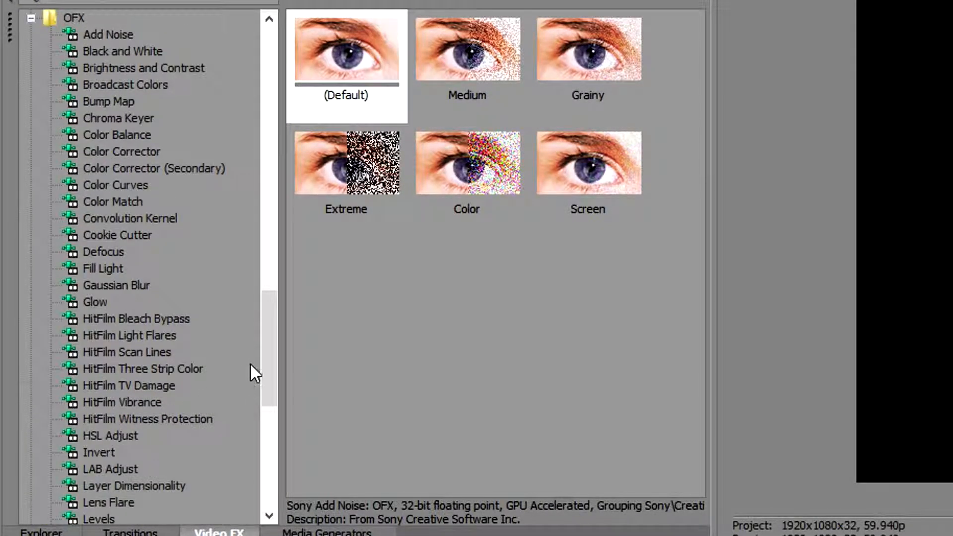
{"action": "scroll", "coordinate": [279, 285], "scroll_direction": "up", "scroll_amount": 4}
{"action": "scroll", "coordinate": [294, 144], "scroll_direction": "down", "scroll_amount": 12}
{"action": "scroll", "coordinate": [299, 379], "scroll_direction": "up", "scroll_amount": 5}
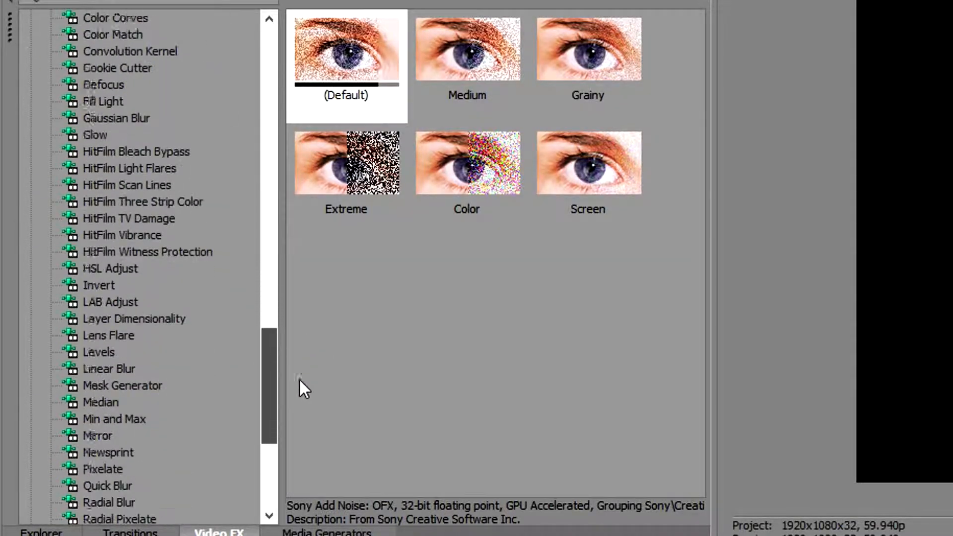
{"action": "scroll", "coordinate": [272, 481], "scroll_direction": "down", "scroll_amount": 5}
Step: Examine the video effects in the 32-bit floating point, GPU Accelerated and Sony folders, including Sony's Creative subfolder
{"action": "left_click", "coordinate": [31, 434]}
{"action": "left_click_drag", "start_coordinate": [271, 363], "coordinate": [264, 464]}
{"action": "left_click", "coordinate": [28, 453]}
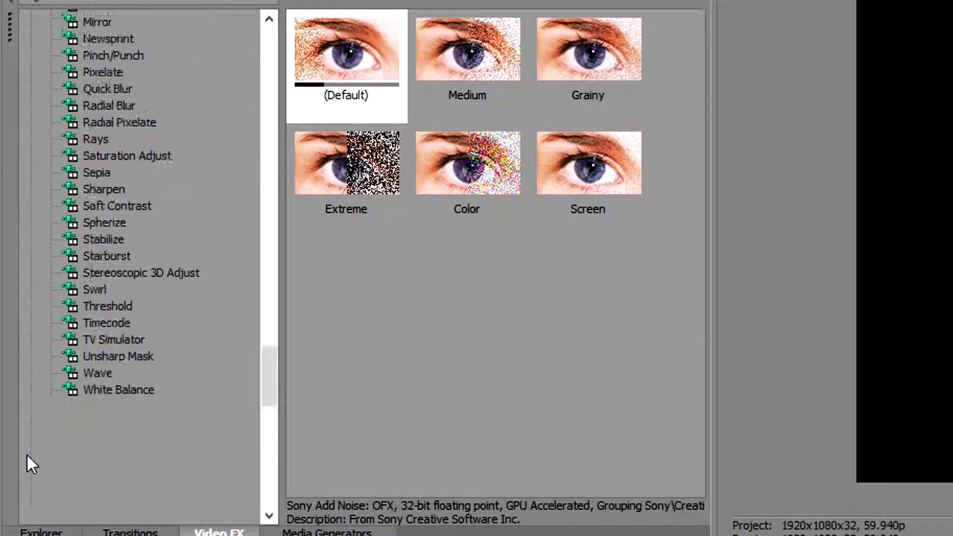
{"action": "left_click_drag", "start_coordinate": [273, 423], "coordinate": [271, 505]}
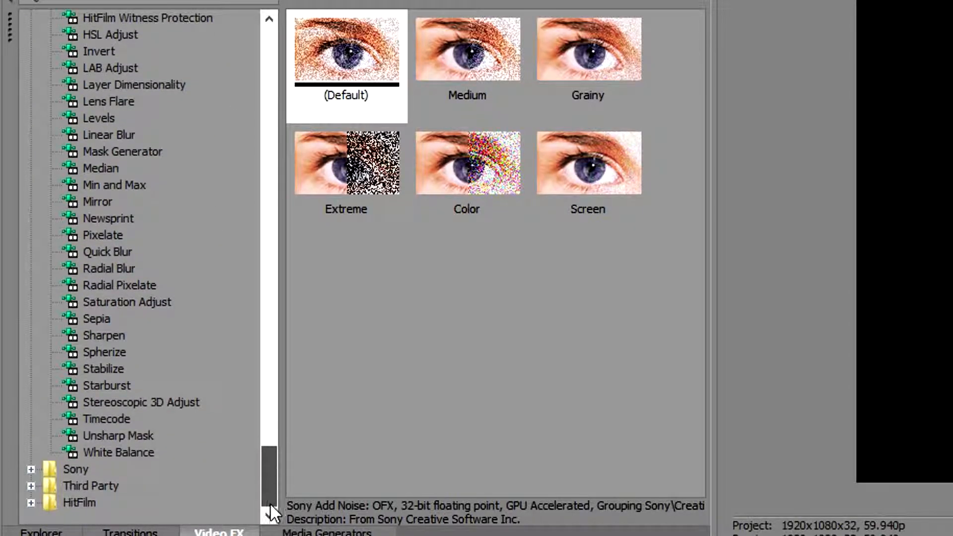
{"action": "left_click", "coordinate": [31, 469]}
{"action": "mouse_move", "coordinate": [274, 400]}
{"action": "left_mouse_down"}
{"action": "mouse_move", "coordinate": [268, 512]}
{"action": "mouse_move", "coordinate": [287, 313]}
{"action": "mouse_move", "coordinate": [266, 437]}
{"action": "mouse_move", "coordinate": [274, 395]}
{"action": "left_mouse_up"}
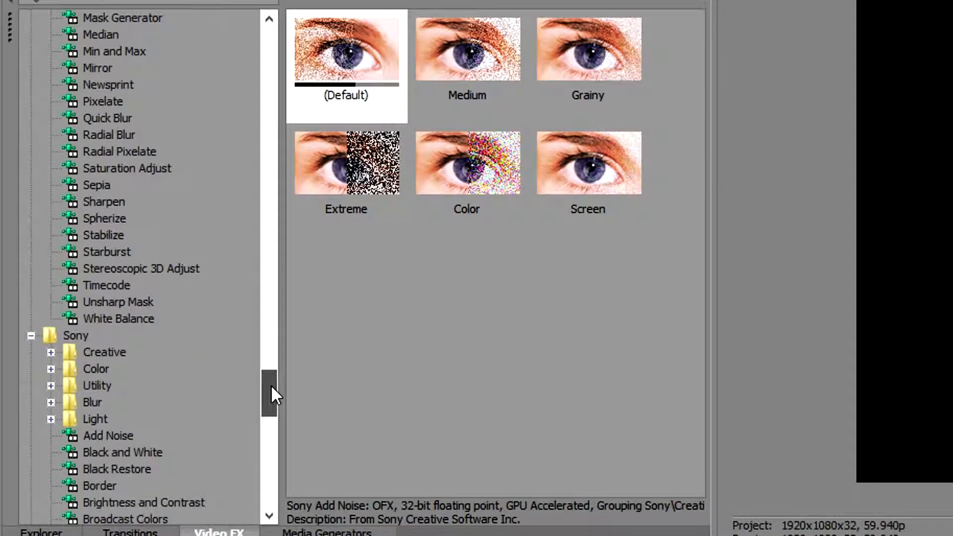
{"action": "left_click", "coordinate": [51, 352]}
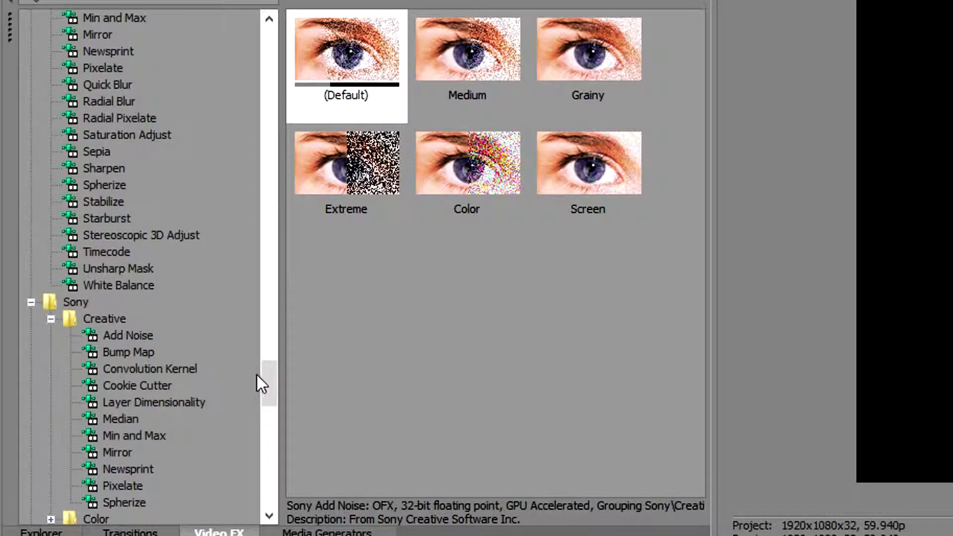
{"action": "left_click_drag", "start_coordinate": [257, 376], "coordinate": [270, 414]}
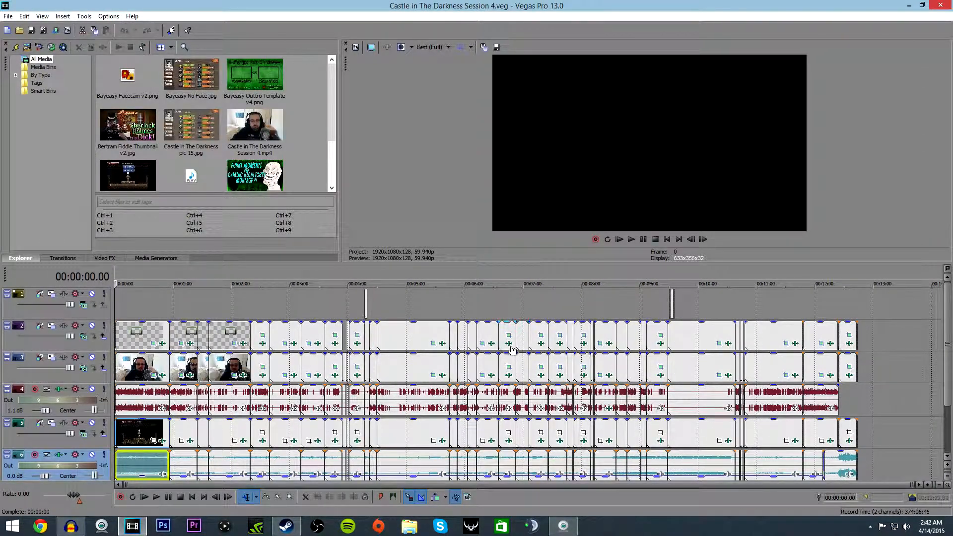
Step: In the Adventures of Bertram Fiddle Session 1 project, mark the third group of clips, from 00:37:51.53 to 00:50:20.54, as the loop region
{"action": "mouse_move", "coordinate": [506, 263]}
{"action": "left_mouse_down"}
{"action": "mouse_move", "coordinate": [506, 243]}
{"action": "mouse_move", "coordinate": [509, 272]}
{"action": "mouse_move", "coordinate": [518, 255]}
{"action": "left_mouse_up"}
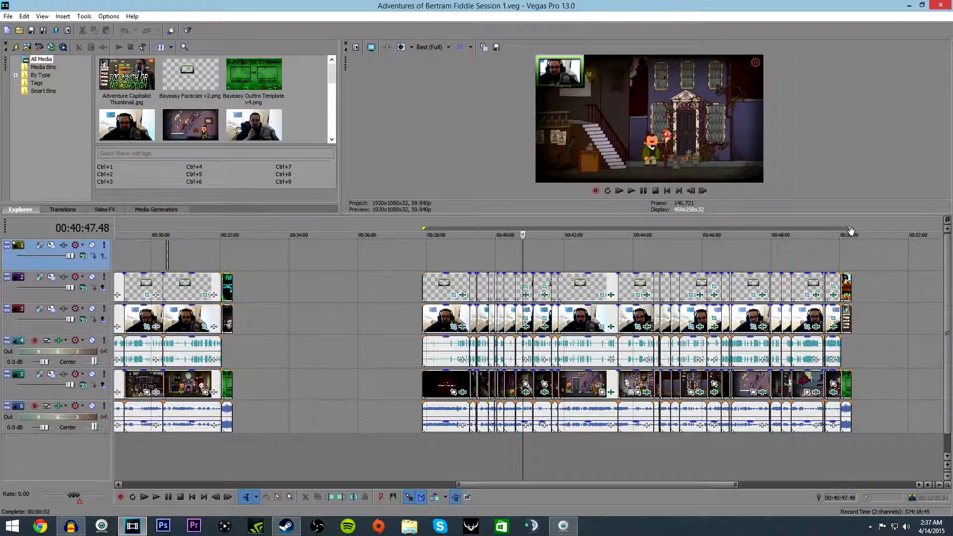
{"action": "left_click_drag", "start_coordinate": [851, 225], "coordinate": [423, 249]}
{"action": "scroll", "coordinate": [412, 255], "scroll_direction": "down", "scroll_amount": 6}
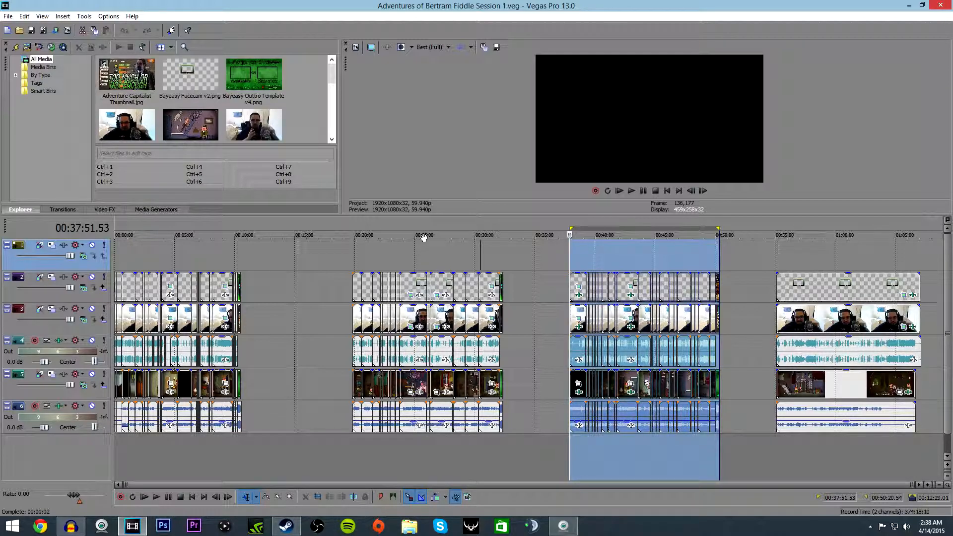
{"action": "left_click_drag", "start_coordinate": [446, 215], "coordinate": [445, 262]}
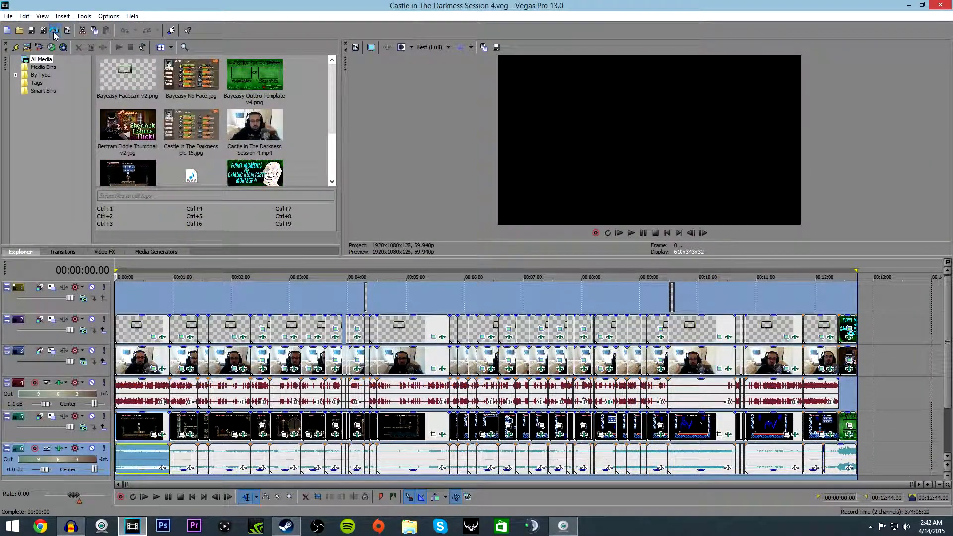
Step: Render the loop region of Castle in The Darkness Session 4 with the Sony AVC/MVC template YouTubeHD 60FPS (19Mbps)
{"action": "left_click", "coordinate": [54, 33]}
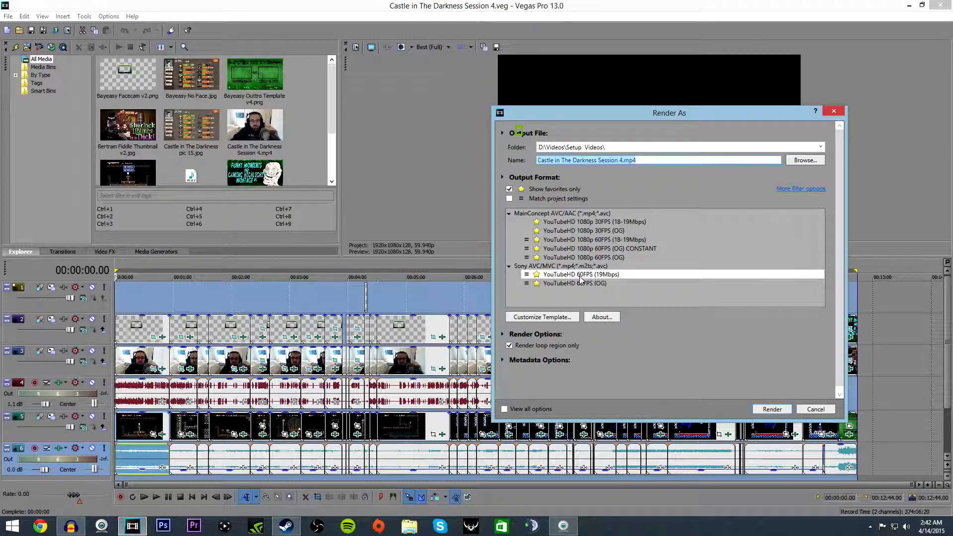
{"action": "left_click", "coordinate": [604, 277]}
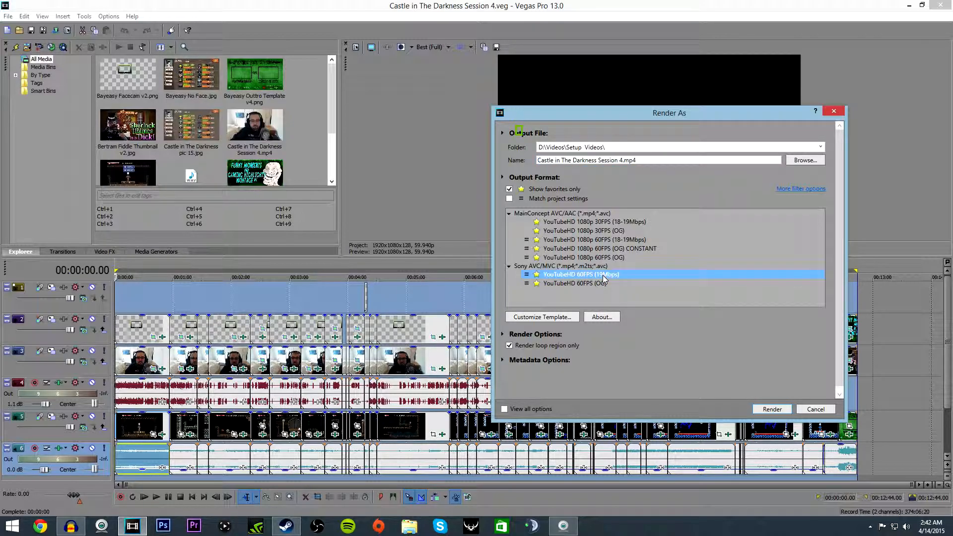
{"action": "left_click", "coordinate": [772, 410]}
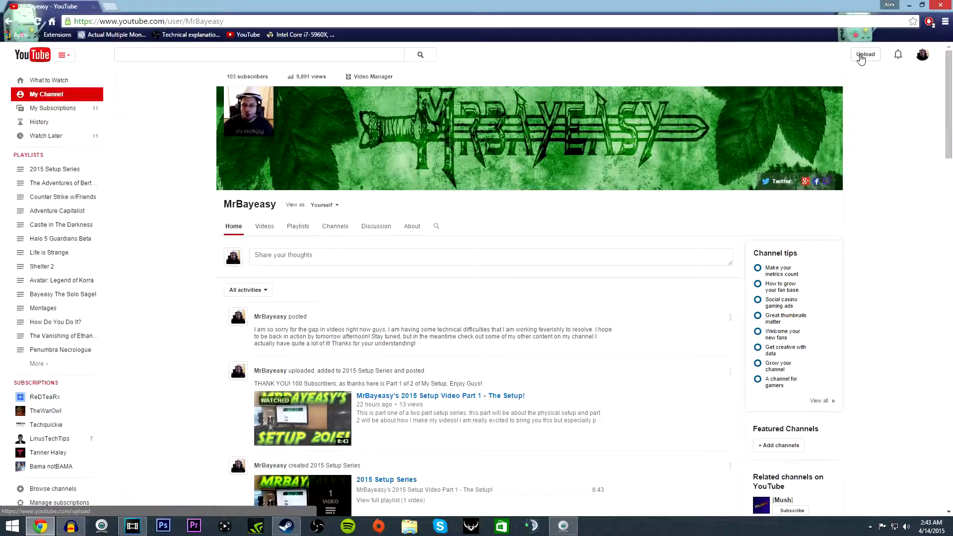
Step: On the YouTube channel page in Chrome, open the upload page and start choosing a video file to upload
{"action": "left_click", "coordinate": [861, 56]}
{"action": "left_click", "coordinate": [433, 159]}
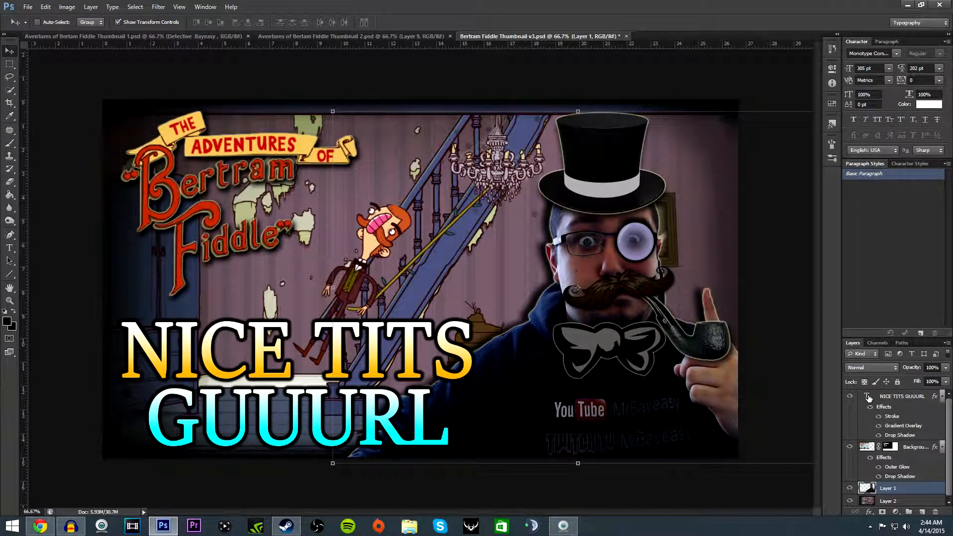
Step: In Photoshop, replace the caption text of the Bertram Fiddle thumbnail with TUTORIAL
{"action": "double_click", "coordinate": [868, 397]}
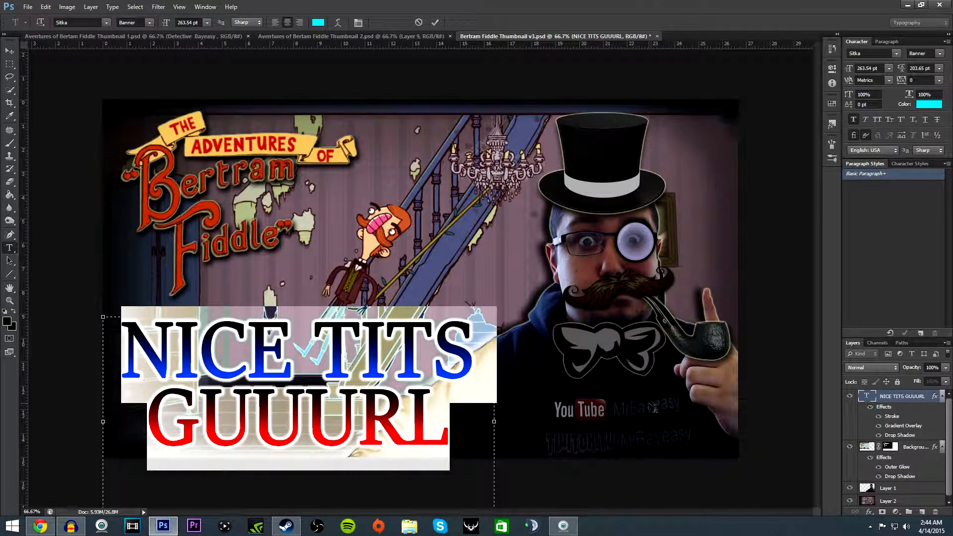
{"action": "type", "text": "TU"}
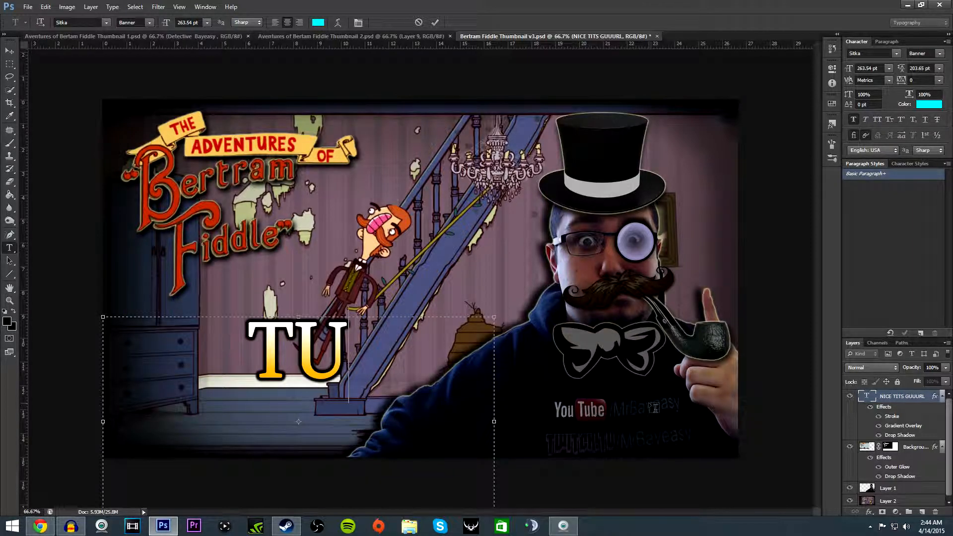
{"action": "type", "text": "TORIAL"}
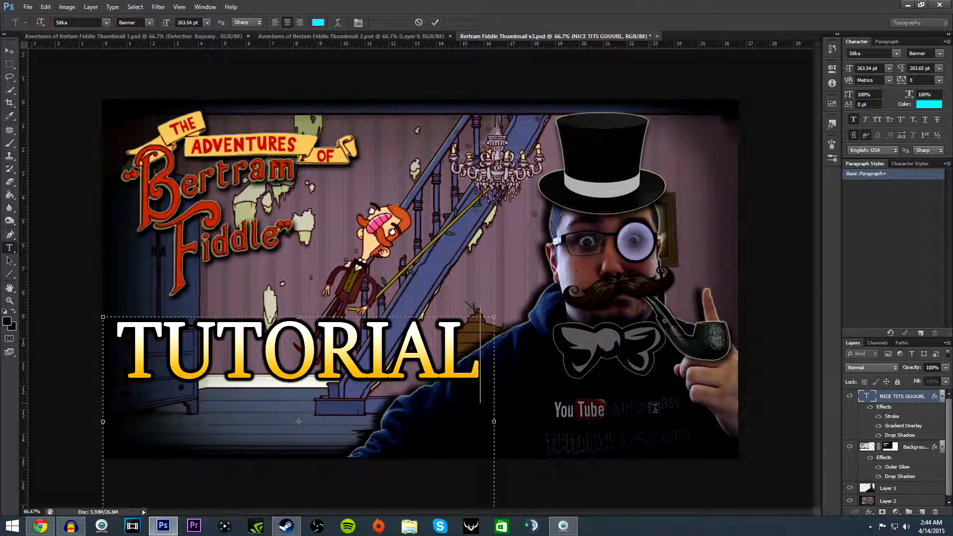
Step: Rewrite the thumbnail caption as TITS on the first line and TUTORIAL on the second
{"action": "key", "text": "BackSpace"}
{"action": "key", "text": "BackSpace"}
{"action": "key", "text": "BackSpace"}
{"action": "key", "text": "BackSpace"}
{"action": "key", "text": "BackSpace"}
{"action": "key", "text": "BackSpace"}
{"action": "key", "text": "BackSpace"}
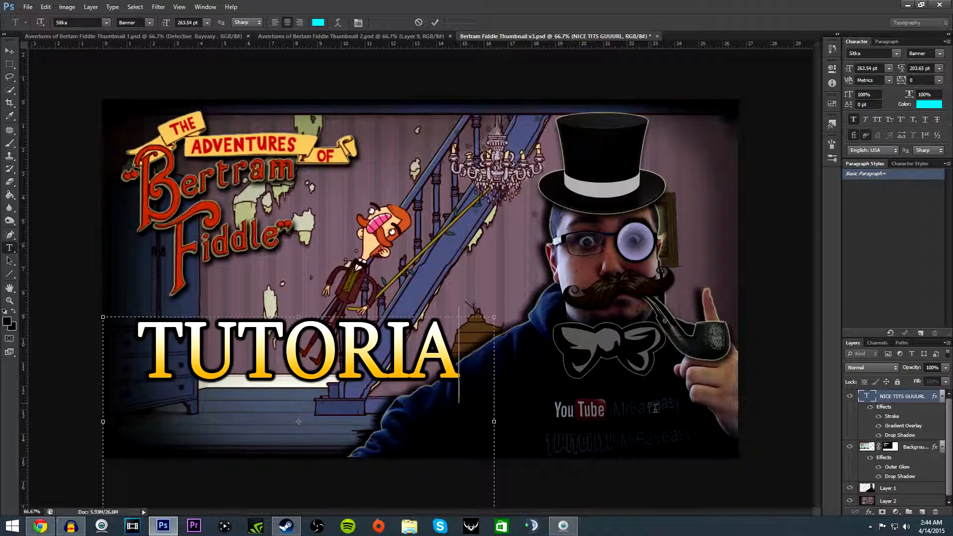
{"action": "type", "text": "ITS"}
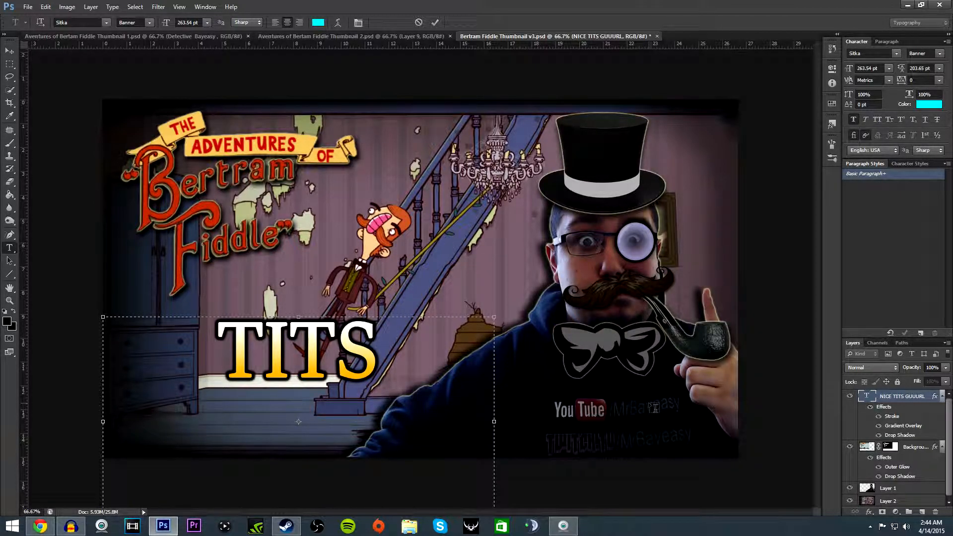
{"action": "key", "text": "Return"}
{"action": "type", "text": "TUTORIAL"}
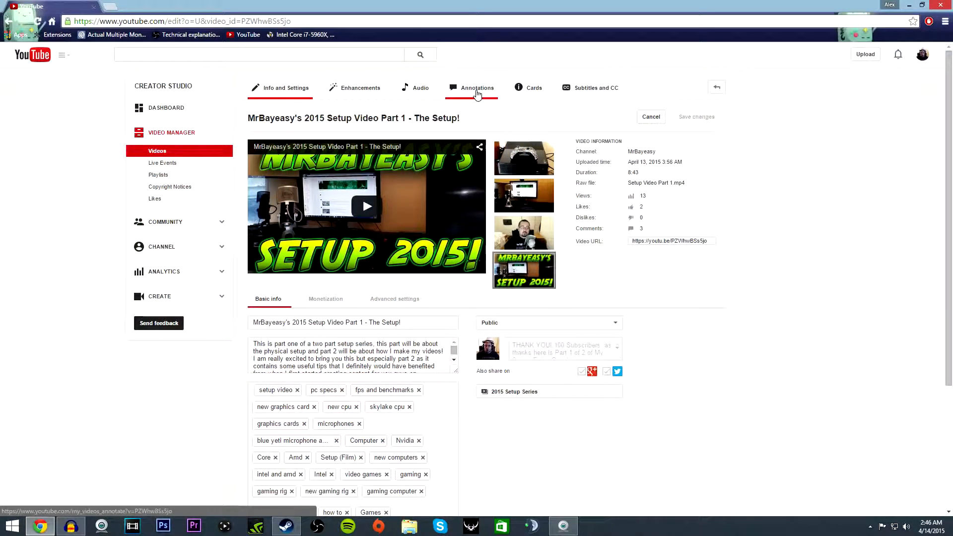
Step: In YouTube, open the annotations editor for the 2015 Setup Video Part 1 and jump to the outro screen at about 8:25
{"action": "left_click", "coordinate": [477, 92]}
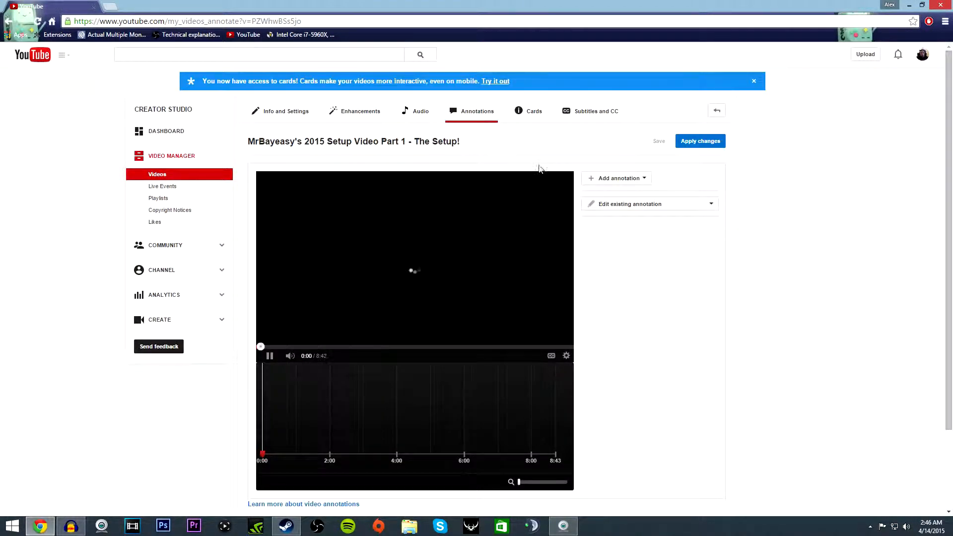
{"action": "left_click", "coordinate": [440, 240]}
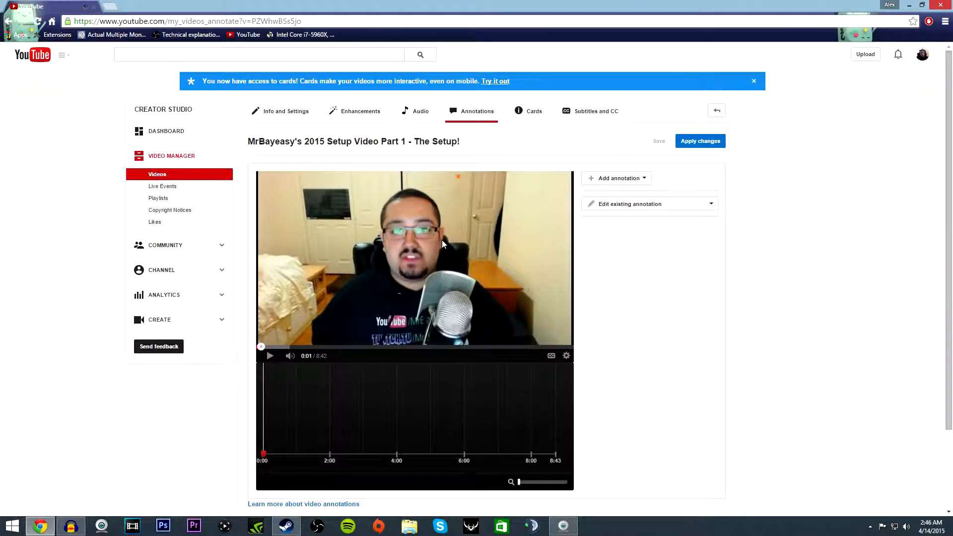
{"action": "left_click", "coordinate": [645, 180]}
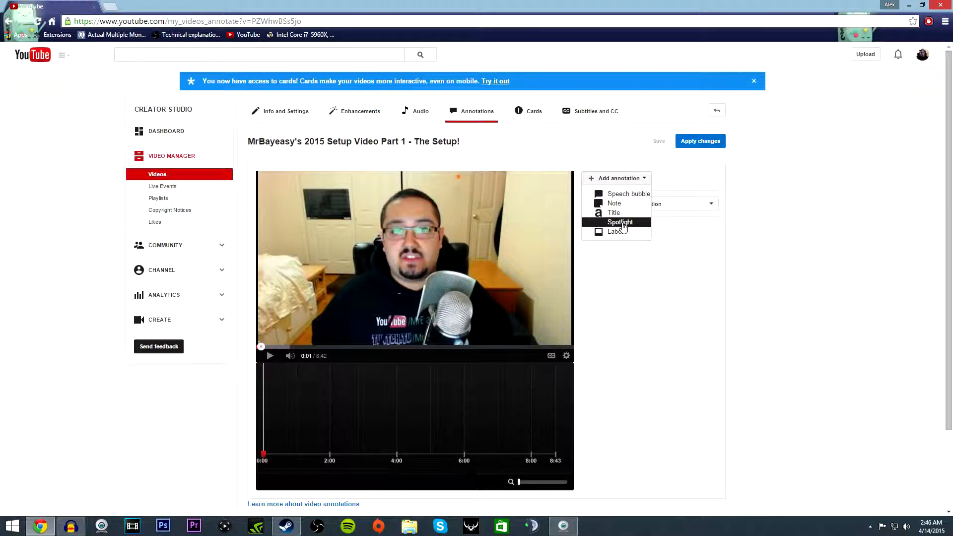
{"action": "left_click", "coordinate": [559, 347]}
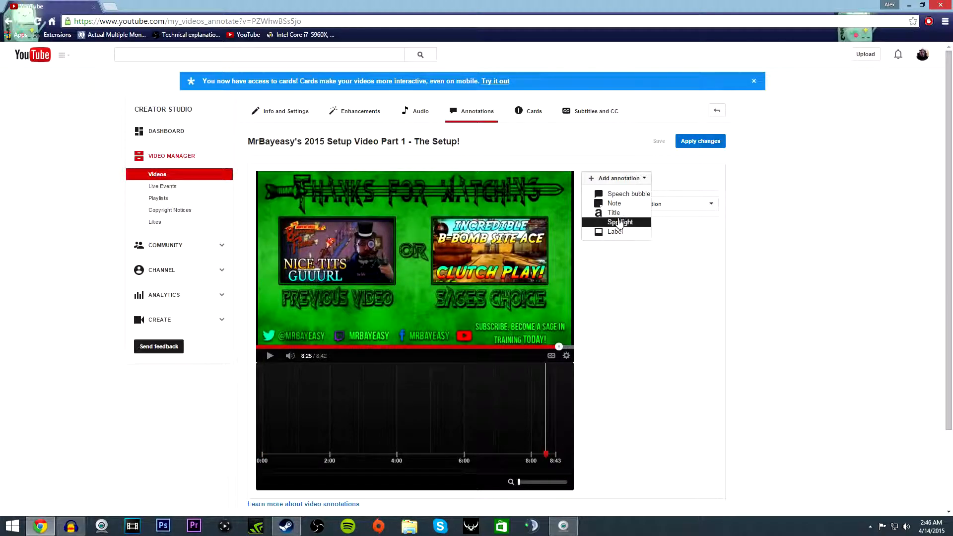
Step: Add three Spotlight annotations to the video's outro screen
{"action": "left_click", "coordinate": [625, 225]}
{"action": "left_click", "coordinate": [618, 178]}
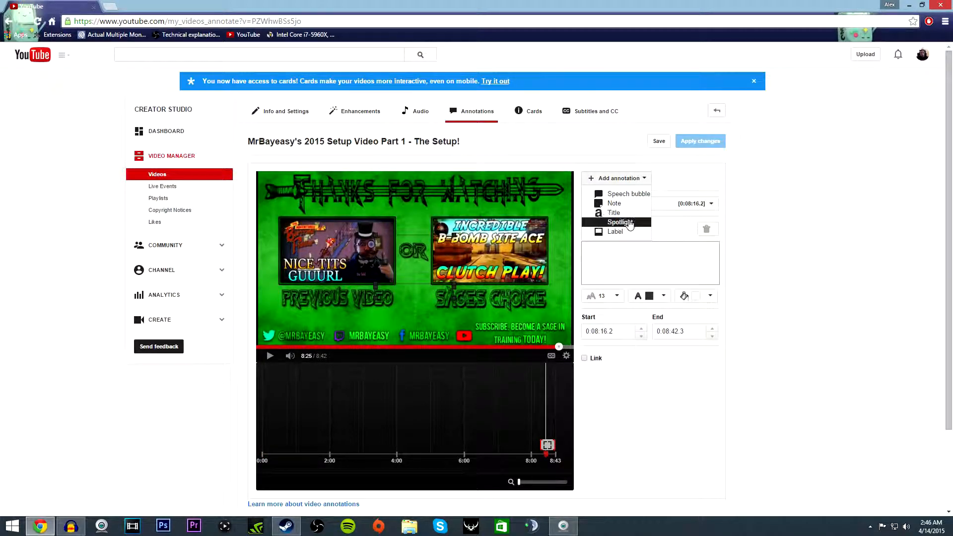
{"action": "left_click", "coordinate": [621, 222]}
{"action": "left_click", "coordinate": [619, 178]}
{"action": "left_click", "coordinate": [621, 222]}
Step: Place one spotlight over the Previous Video thumbnail and another over the Sages Choice thumbnail
{"action": "left_click_drag", "start_coordinate": [398, 261], "coordinate": [302, 242]}
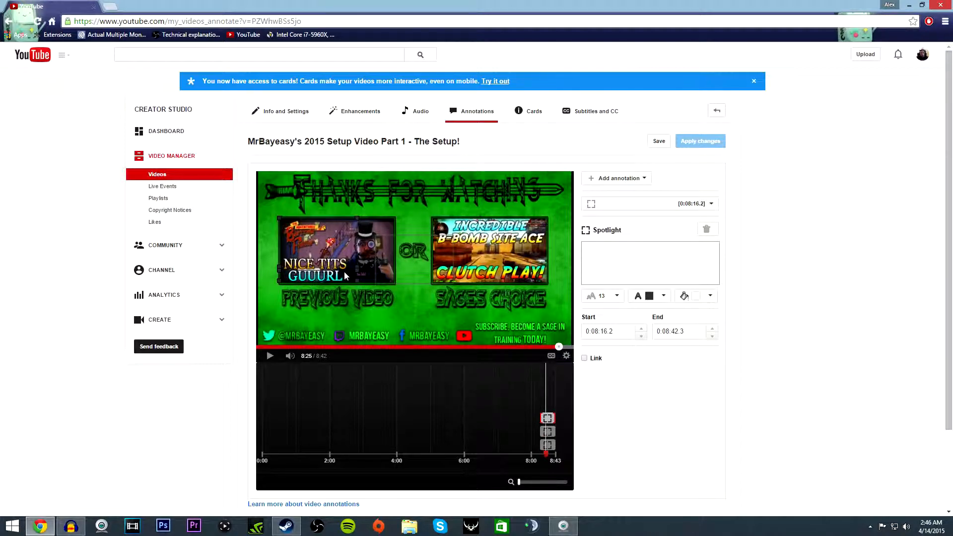
{"action": "left_click", "coordinate": [423, 271]}
{"action": "left_click_drag", "start_coordinate": [424, 272], "coordinate": [463, 256]}
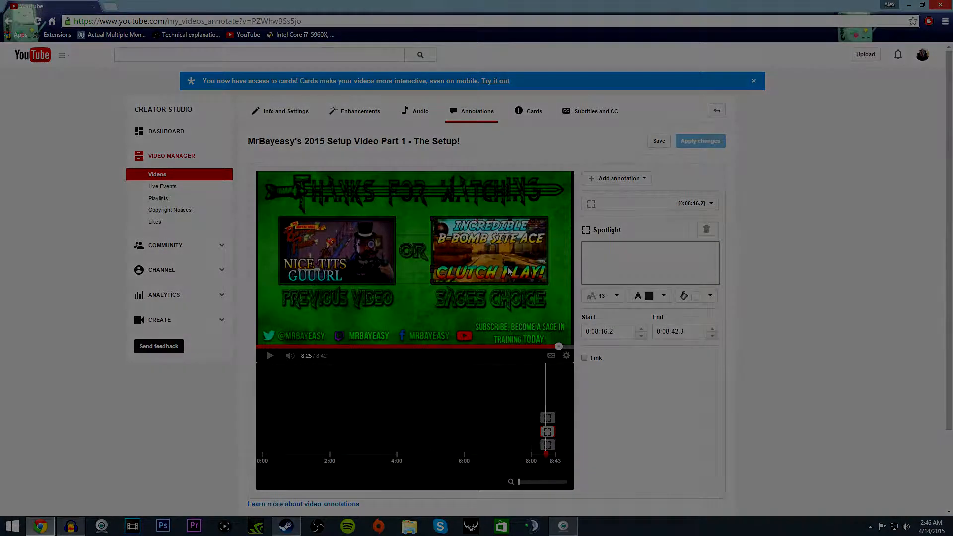